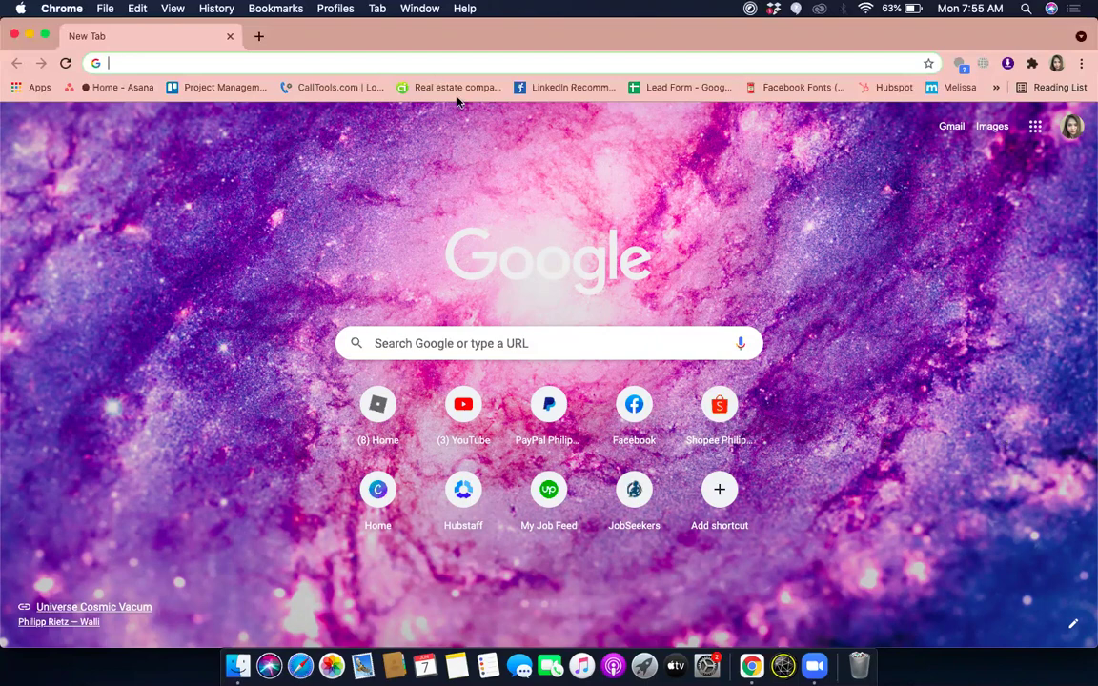
Search Google for 'hola chrome extension' and open the Hola Free VPN Chrome Web Store page.
{"action": "left_click", "coordinate": [477, 63]}
{"action": "type", "text": "hola"}
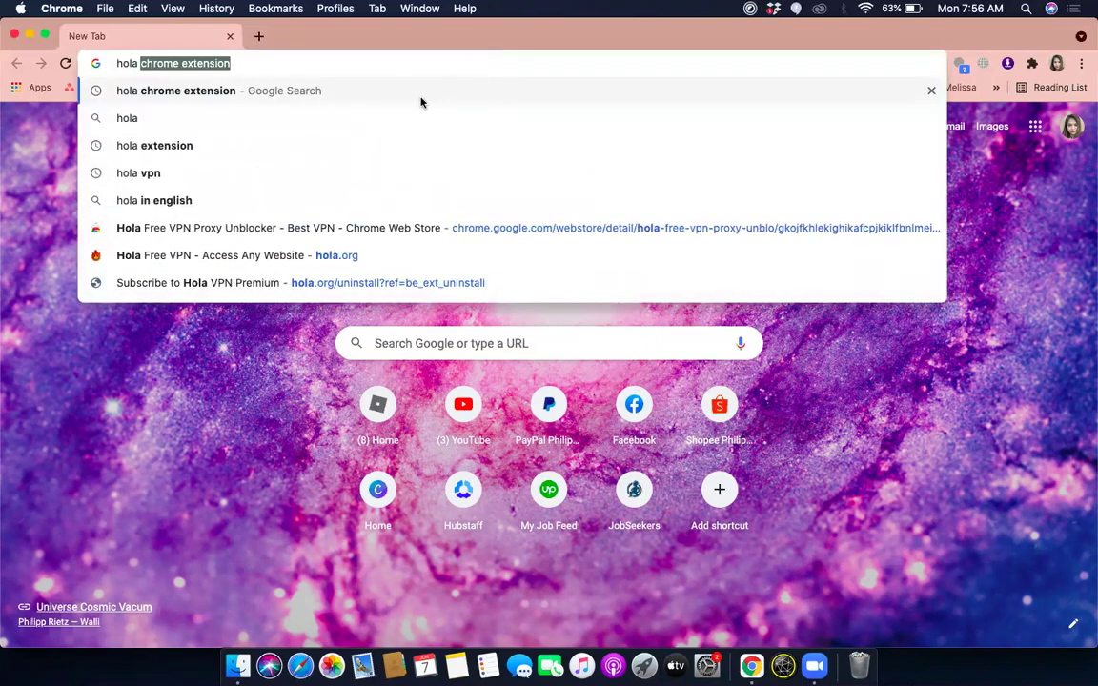
{"action": "left_click", "coordinate": [421, 95]}
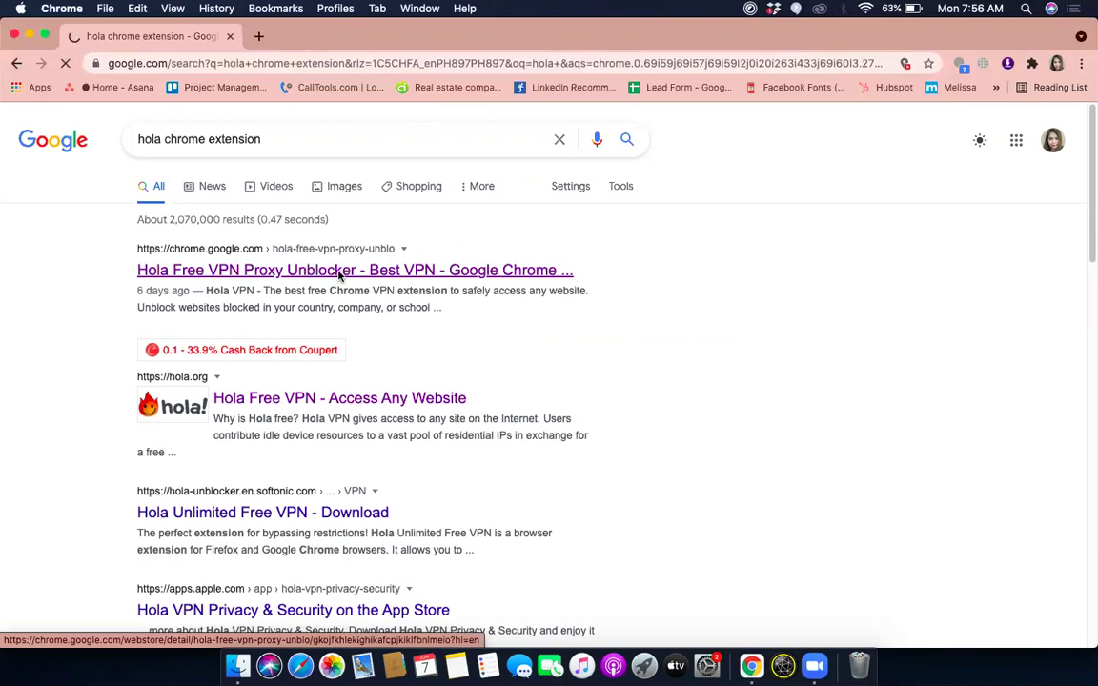
{"action": "left_click", "coordinate": [339, 271]}
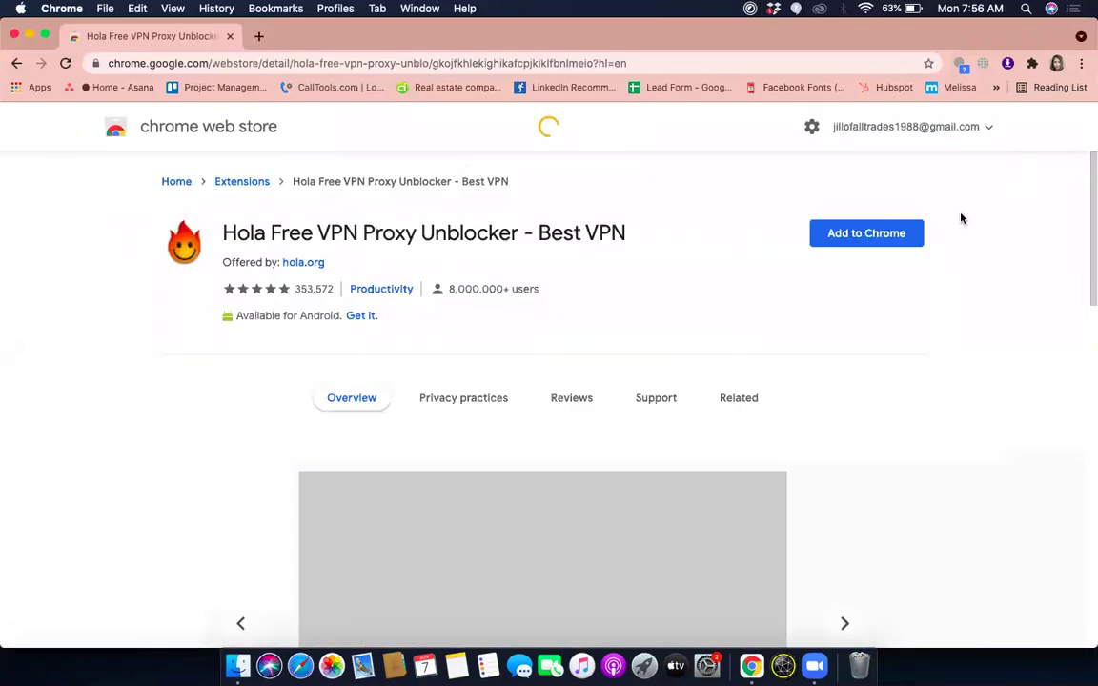
Add the Hola Free VPN Proxy Unblocker extension to Chrome and confirm the install.
{"action": "left_click", "coordinate": [875, 238]}
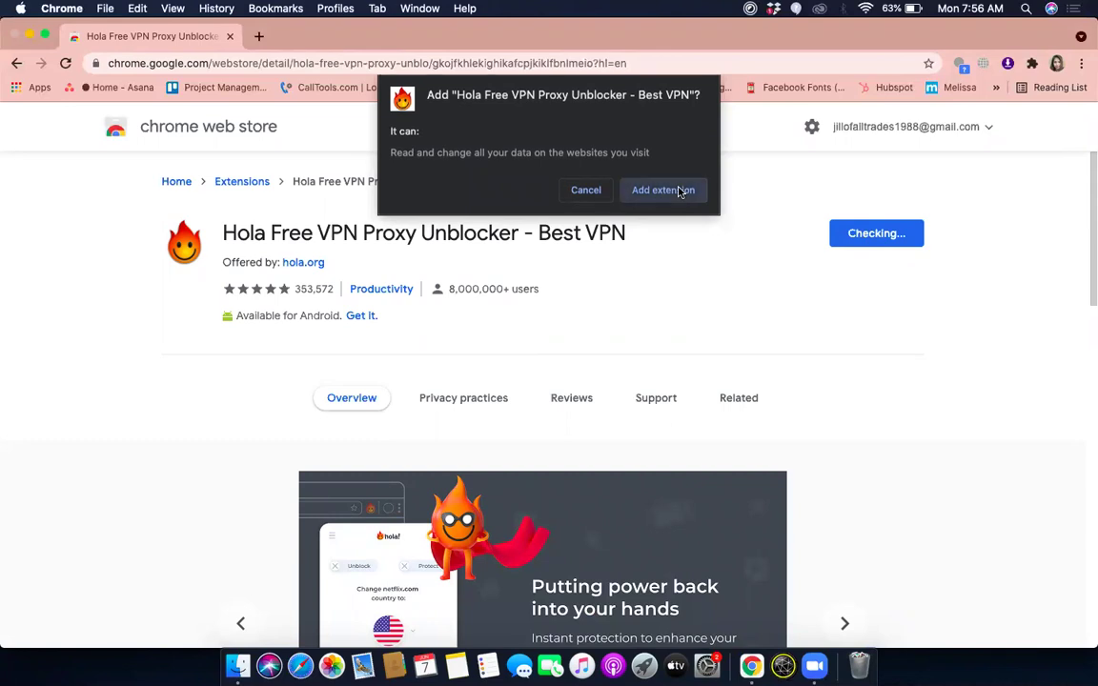
{"action": "left_click", "coordinate": [682, 192]}
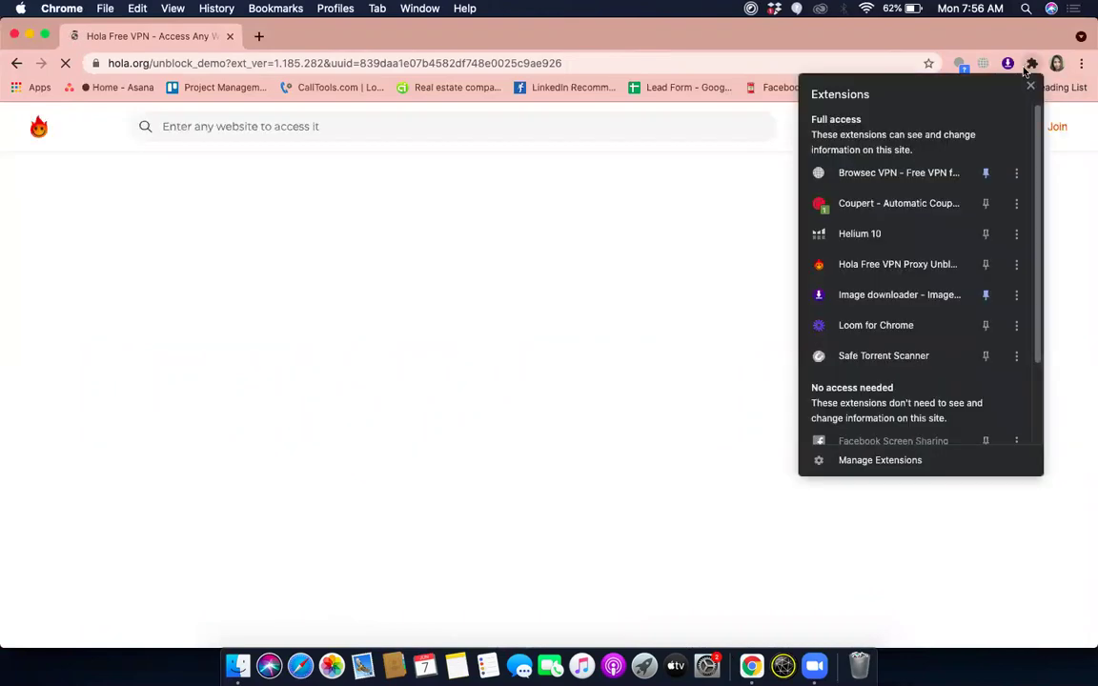
Pin Hola to the toolbar, check its panel, and swap the hola.org tab for a new tab.
{"action": "left_click", "coordinate": [987, 265]}
{"action": "left_click", "coordinate": [717, 203]}
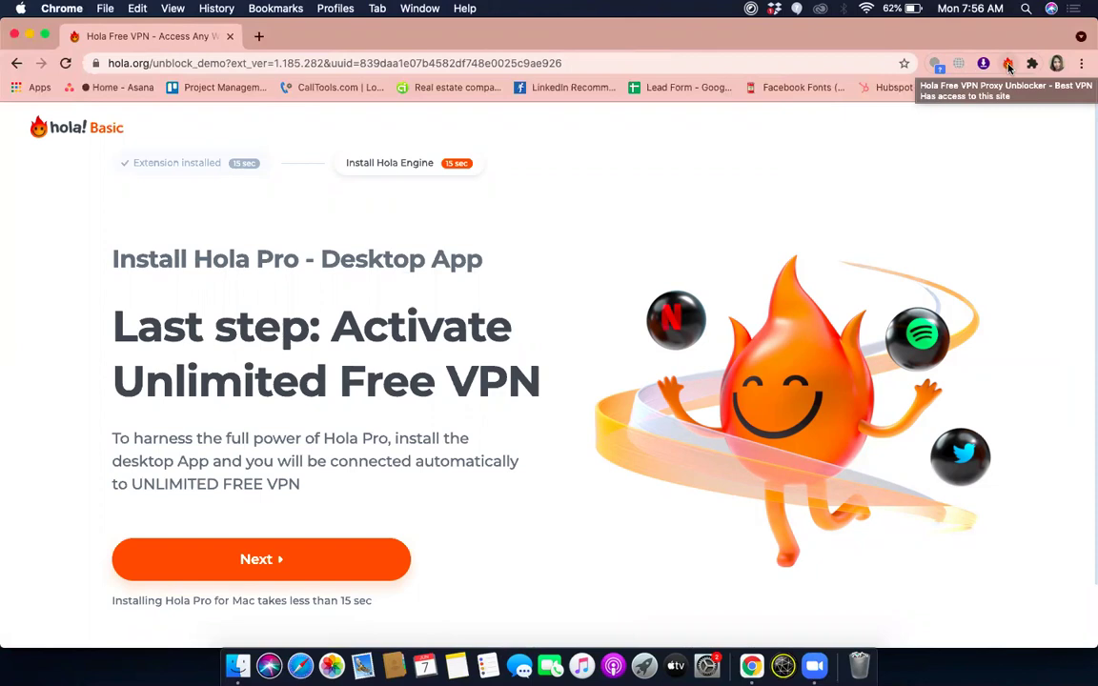
{"action": "left_click", "coordinate": [1008, 64]}
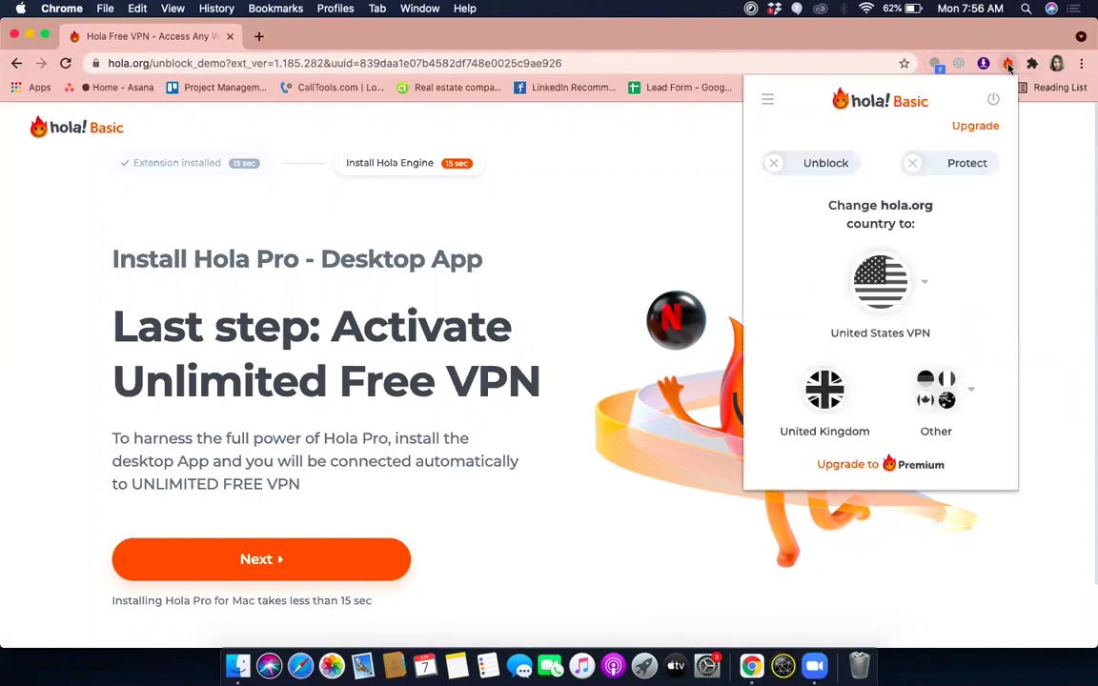
{"action": "left_click", "coordinate": [1009, 65]}
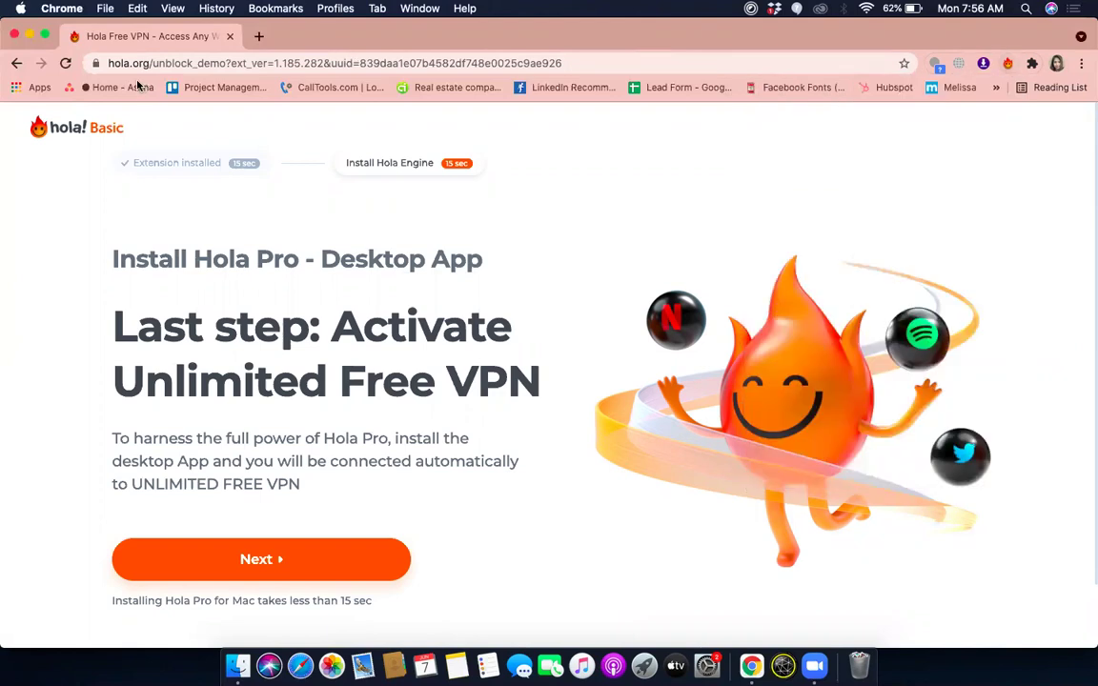
{"action": "left_click", "coordinate": [260, 37]}
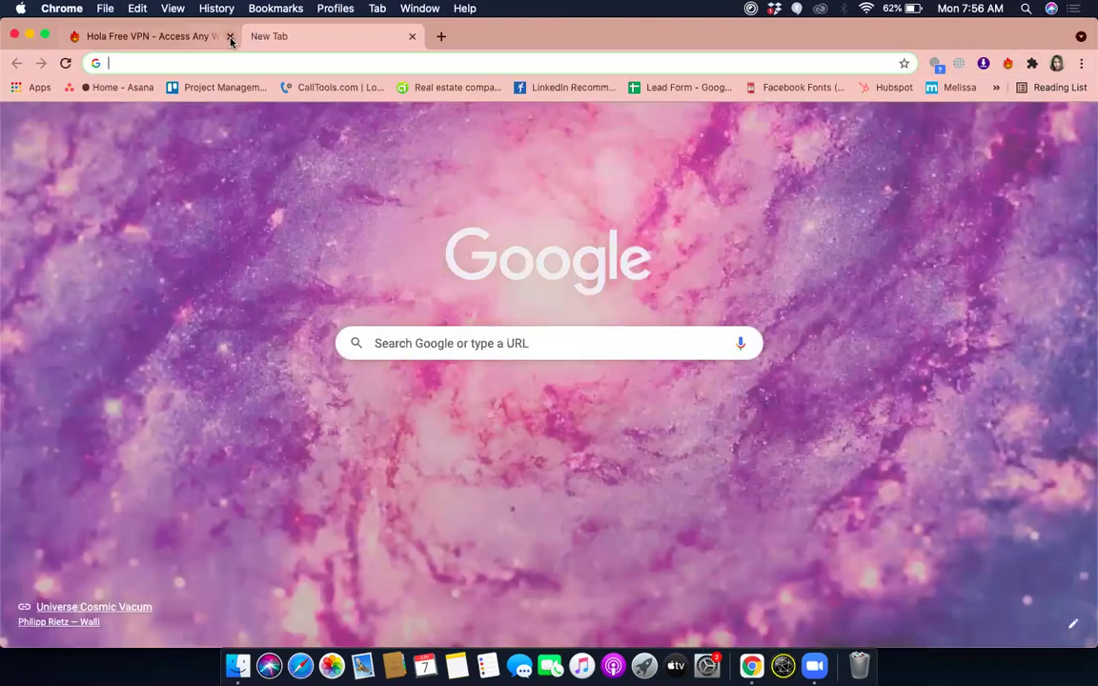
{"action": "left_click", "coordinate": [229, 37]}
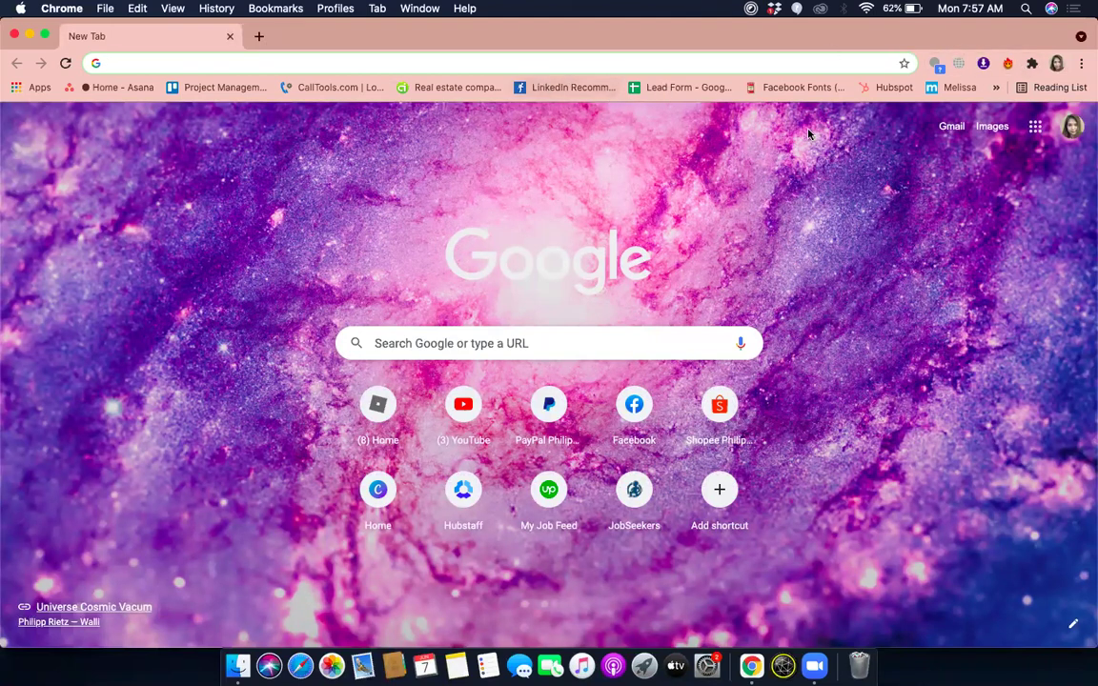
Connect Hola to a United States VPN with the Limited Free Time option and confirm it's active.
{"action": "left_click", "coordinate": [1008, 65]}
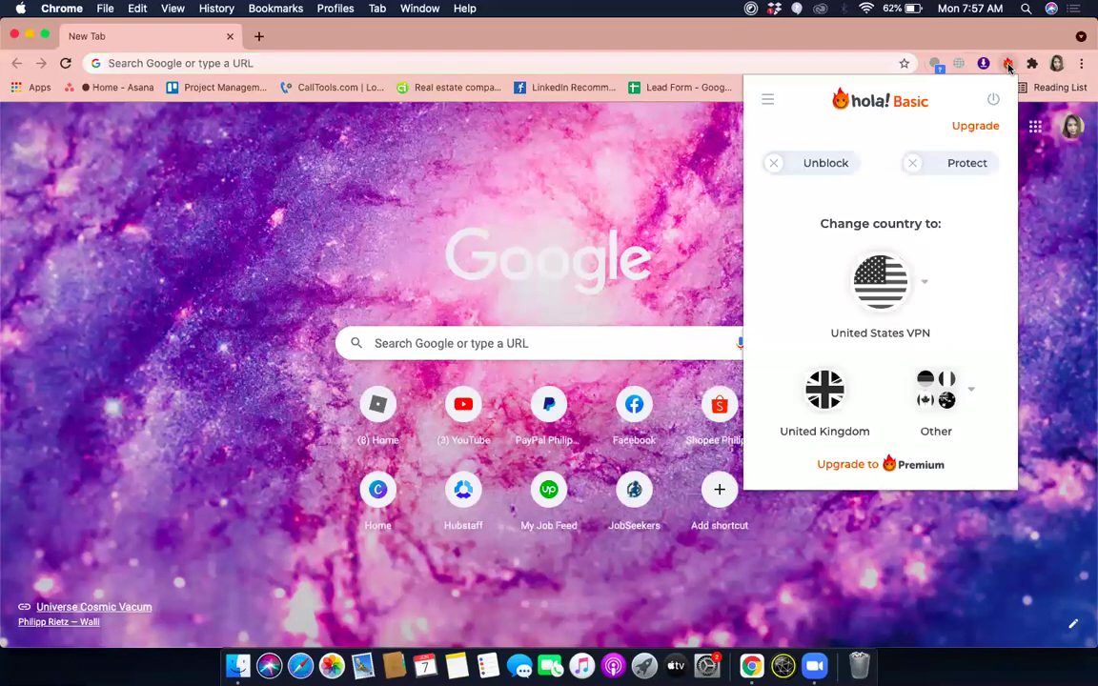
{"action": "left_click", "coordinate": [882, 280]}
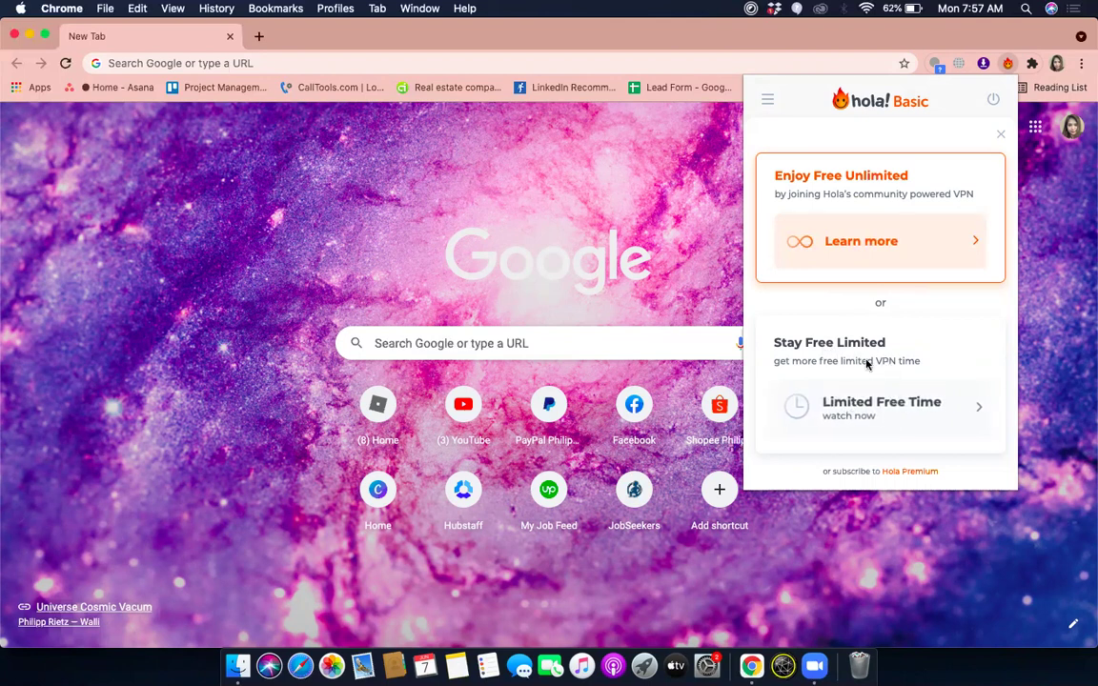
{"action": "left_click", "coordinate": [895, 416]}
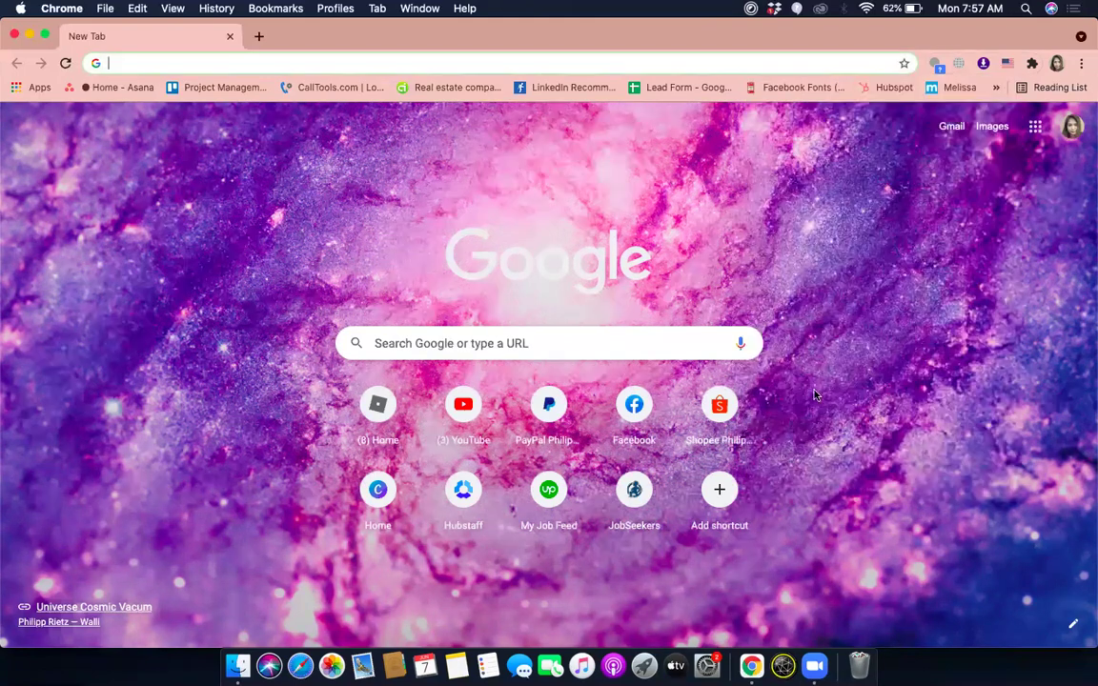
{"action": "left_click", "coordinate": [1007, 64]}
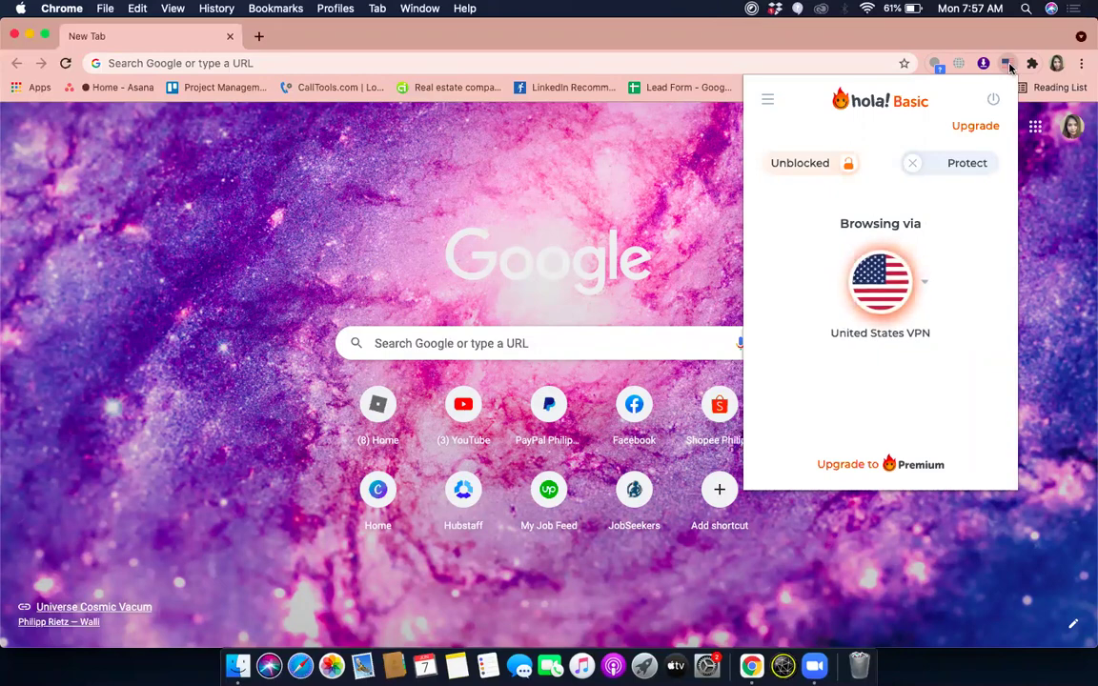
{"action": "left_click", "coordinate": [1008, 65]}
{"action": "left_click", "coordinate": [1009, 65]}
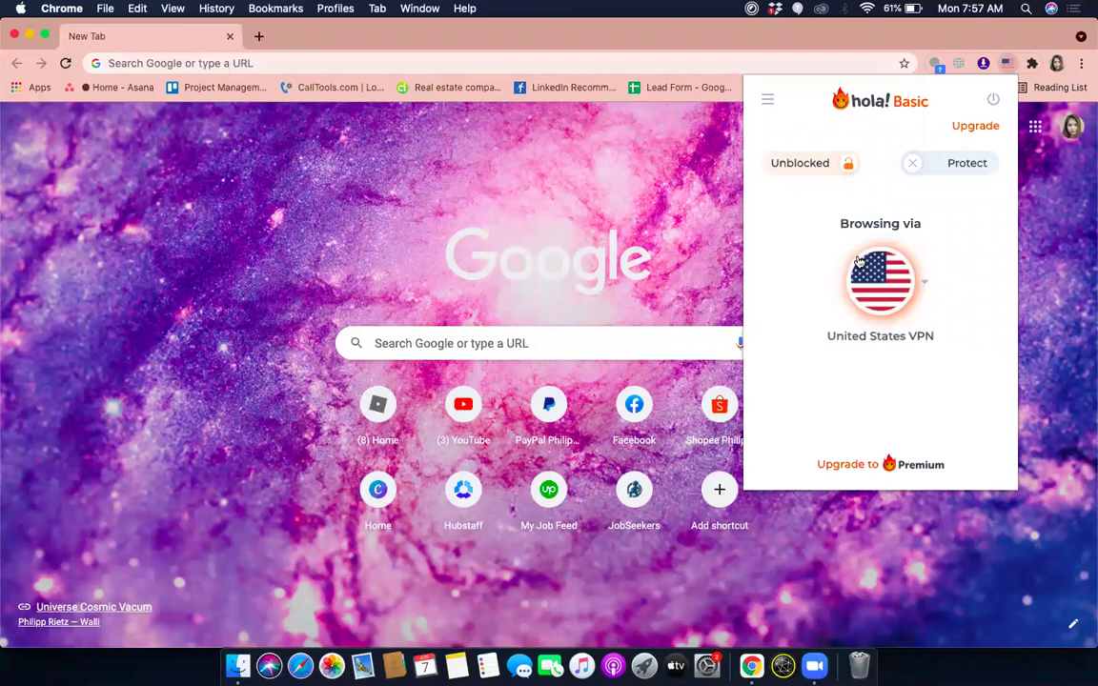
{"action": "left_click", "coordinate": [1009, 65]}
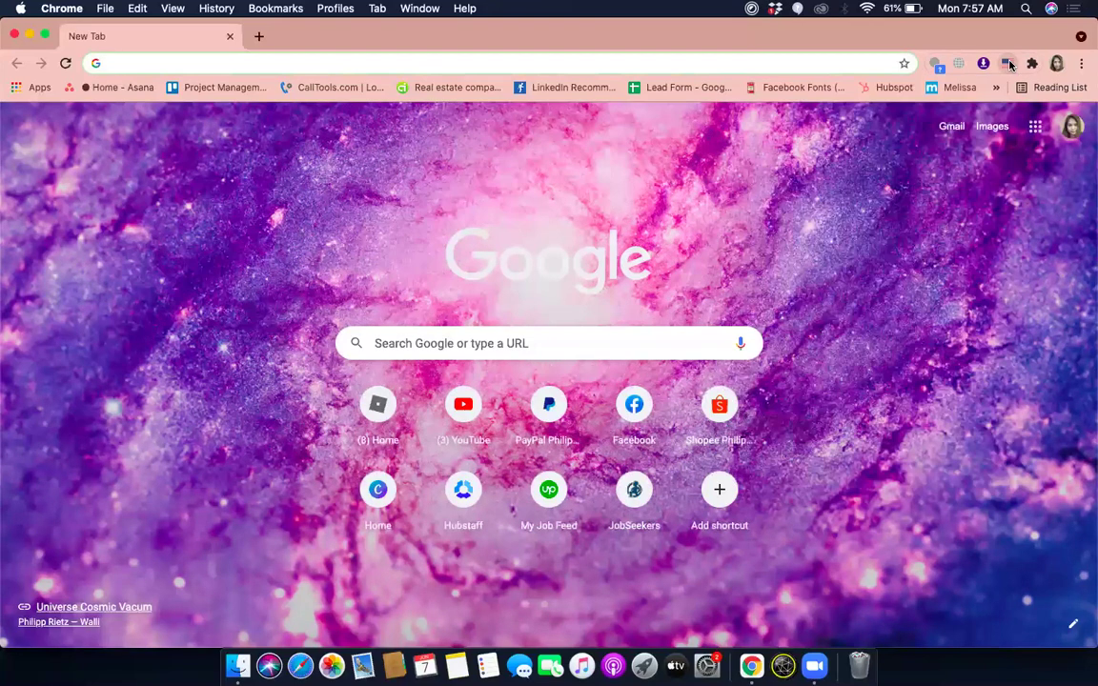
{"action": "left_click", "coordinate": [1008, 65]}
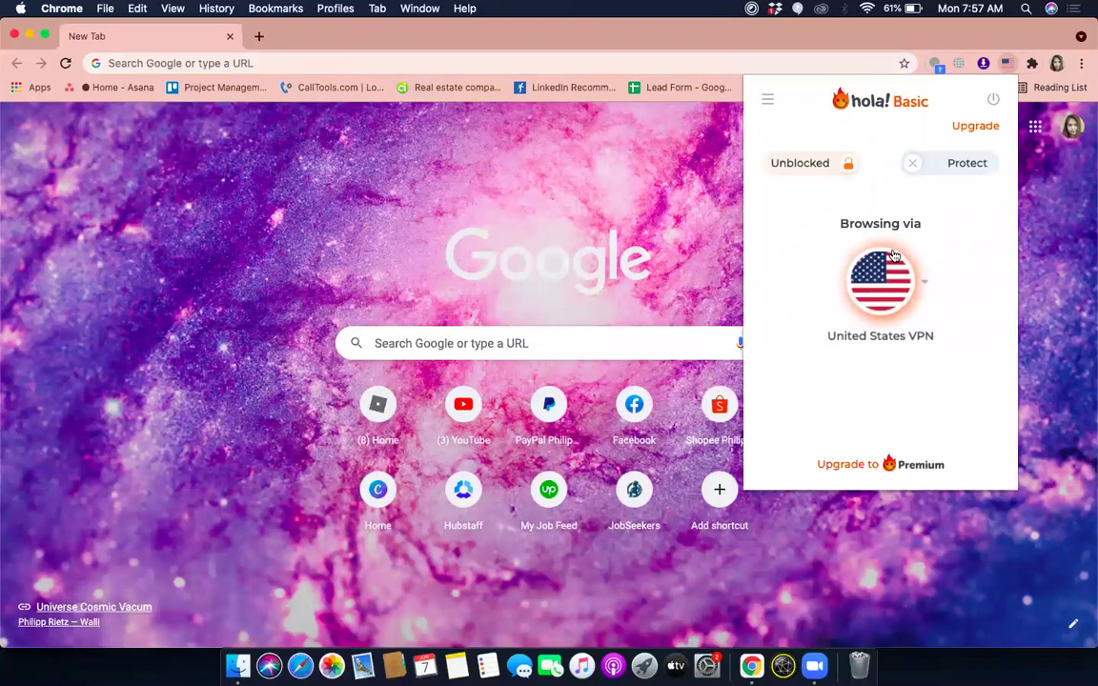
{"action": "key", "text": "Escape"}
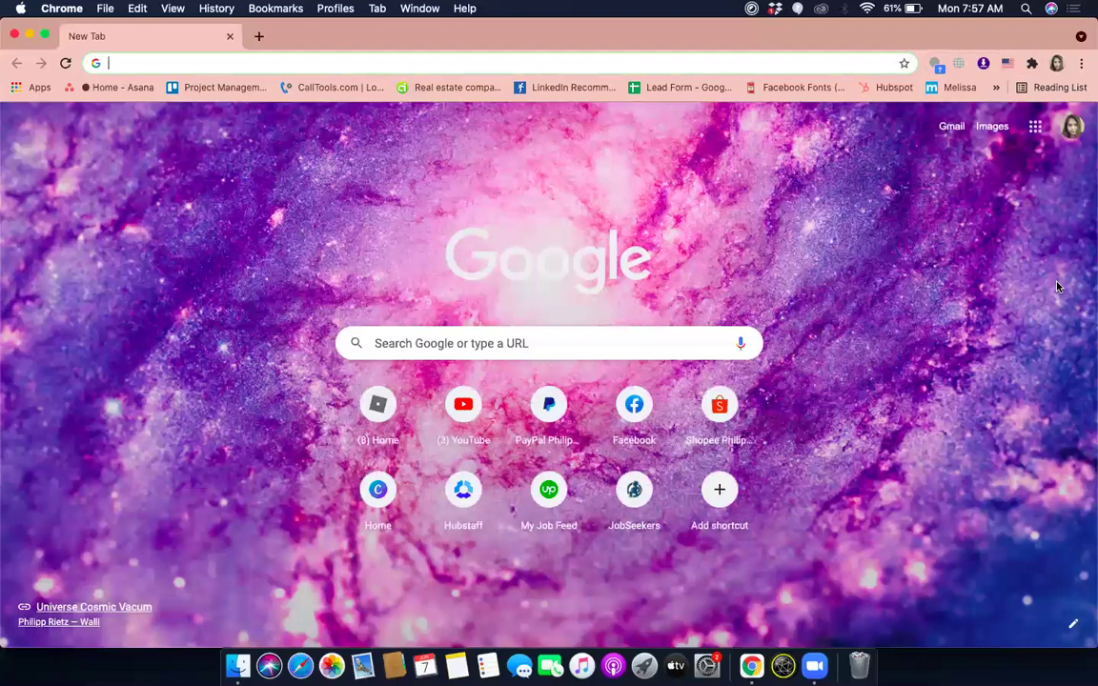
Go to textnow.com and pick the United States flag in Hola's country prompt.
{"action": "left_click", "coordinate": [724, 68]}
{"action": "type", "text": "te"}
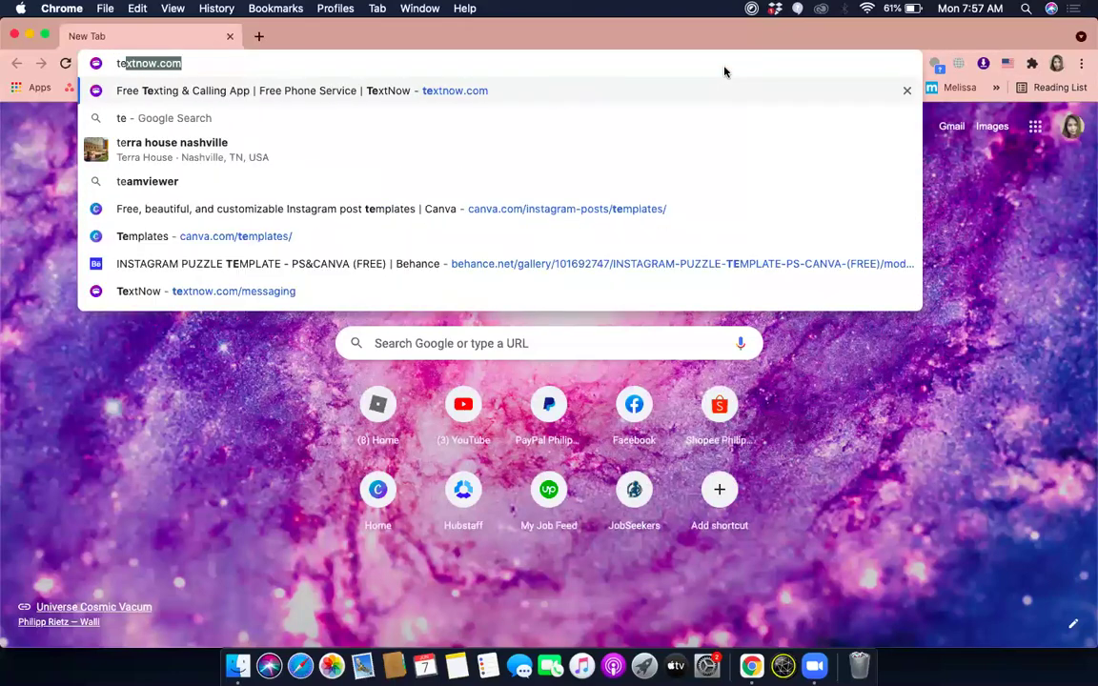
{"action": "type", "text": "xtnow.com"}
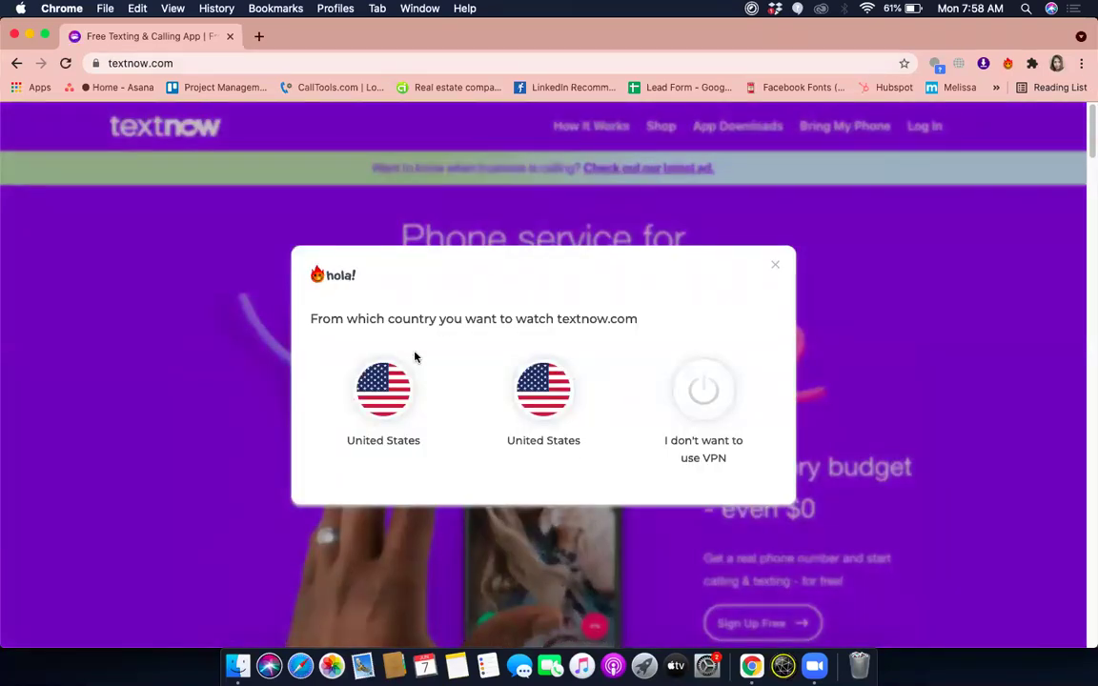
{"action": "left_click", "coordinate": [385, 402]}
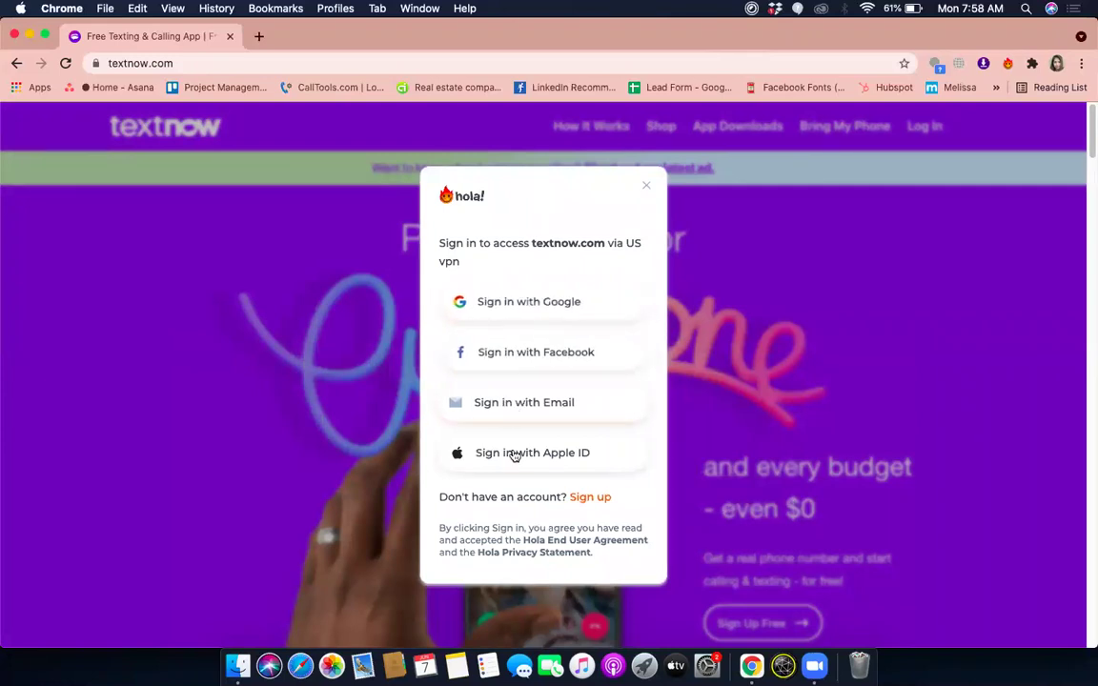
Create a Hola account by signing up with a Google account from the chooser.
{"action": "left_click", "coordinate": [588, 499]}
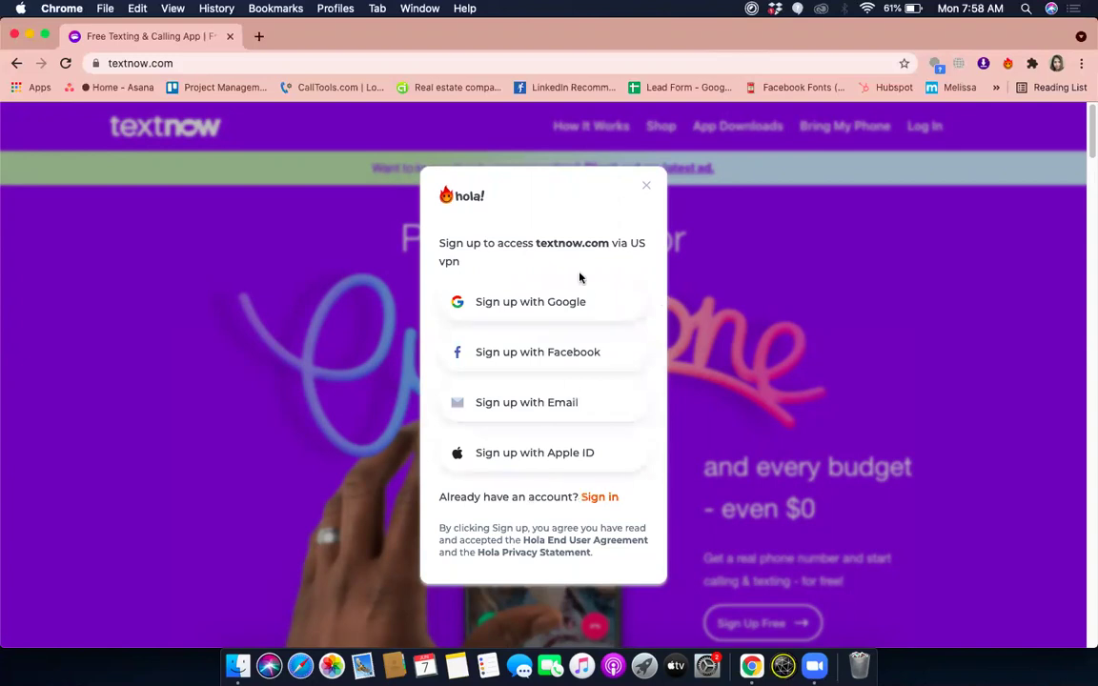
{"action": "left_click", "coordinate": [570, 303]}
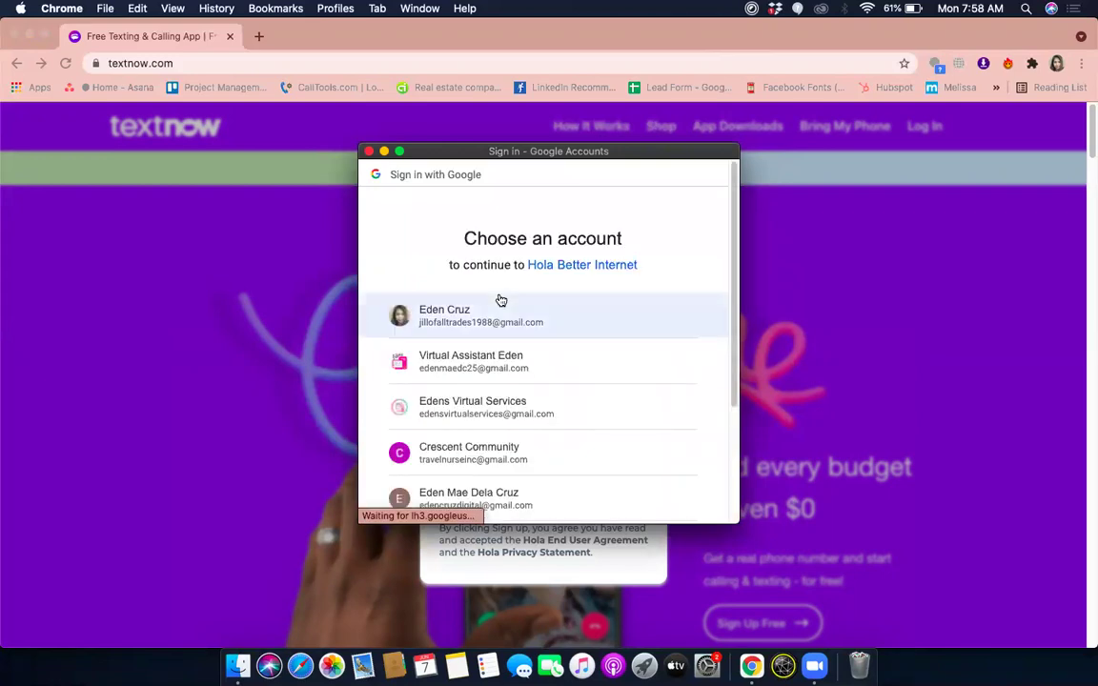
{"action": "scroll", "coordinate": [495, 368], "scroll_direction": "down", "scroll_amount": 2}
{"action": "scroll", "coordinate": [494, 368], "scroll_direction": "down", "scroll_amount": 2}
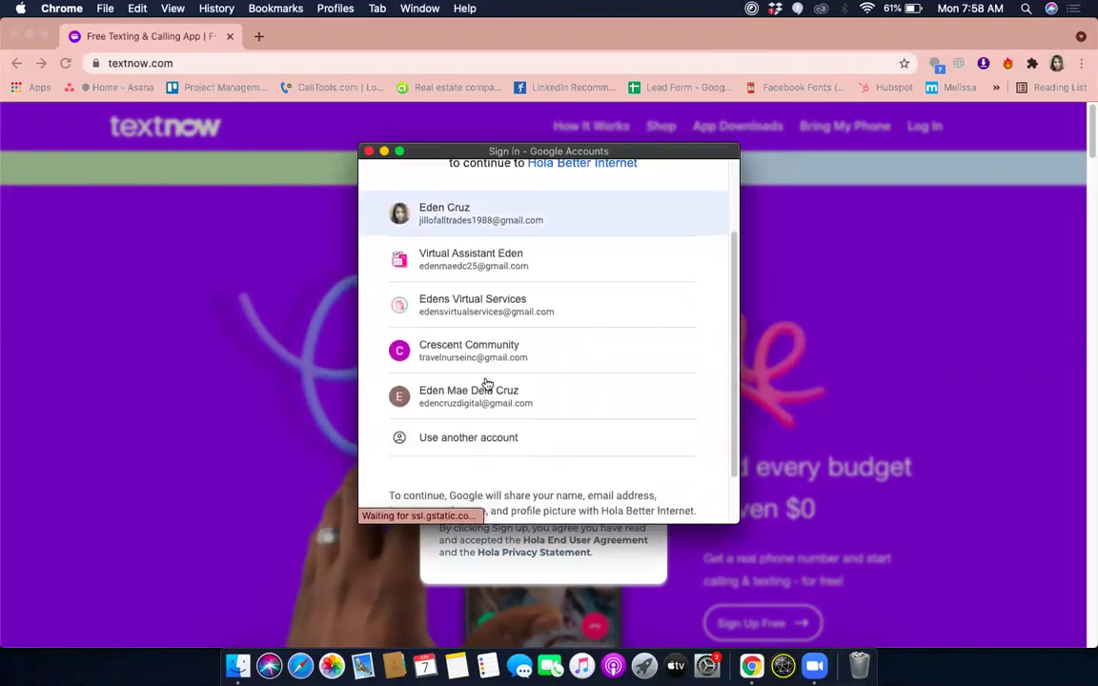
{"action": "scroll", "coordinate": [472, 397], "scroll_direction": "up", "scroll_amount": 3}
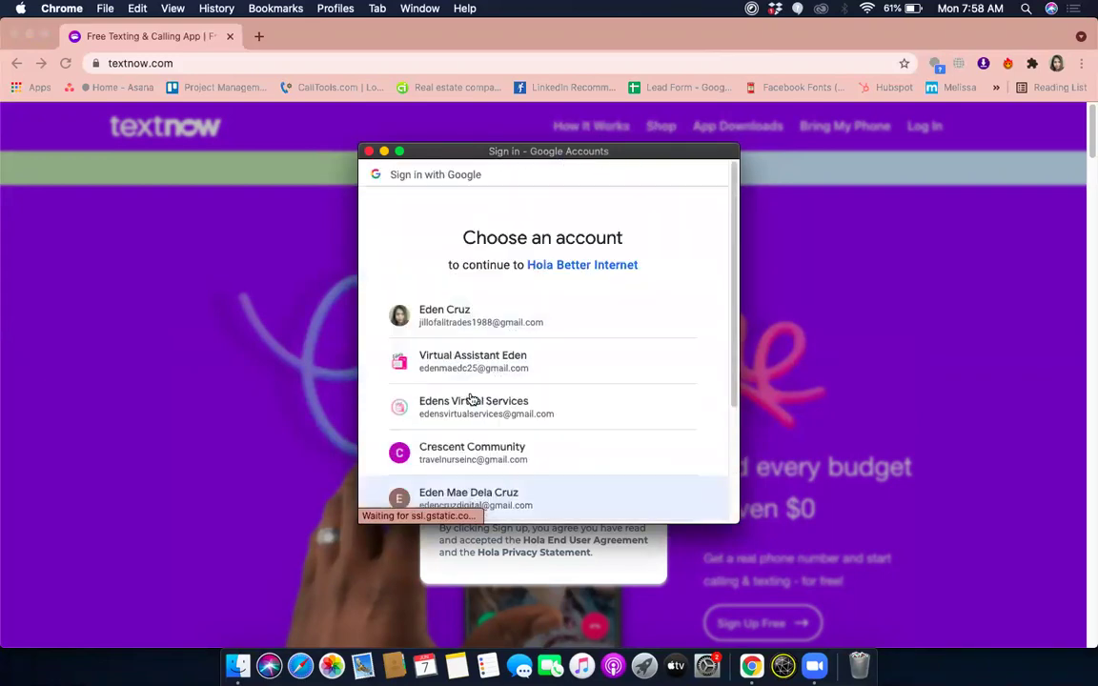
{"action": "scroll", "coordinate": [465, 459], "scroll_direction": "down", "scroll_amount": 2}
{"action": "left_click", "coordinate": [460, 471]}
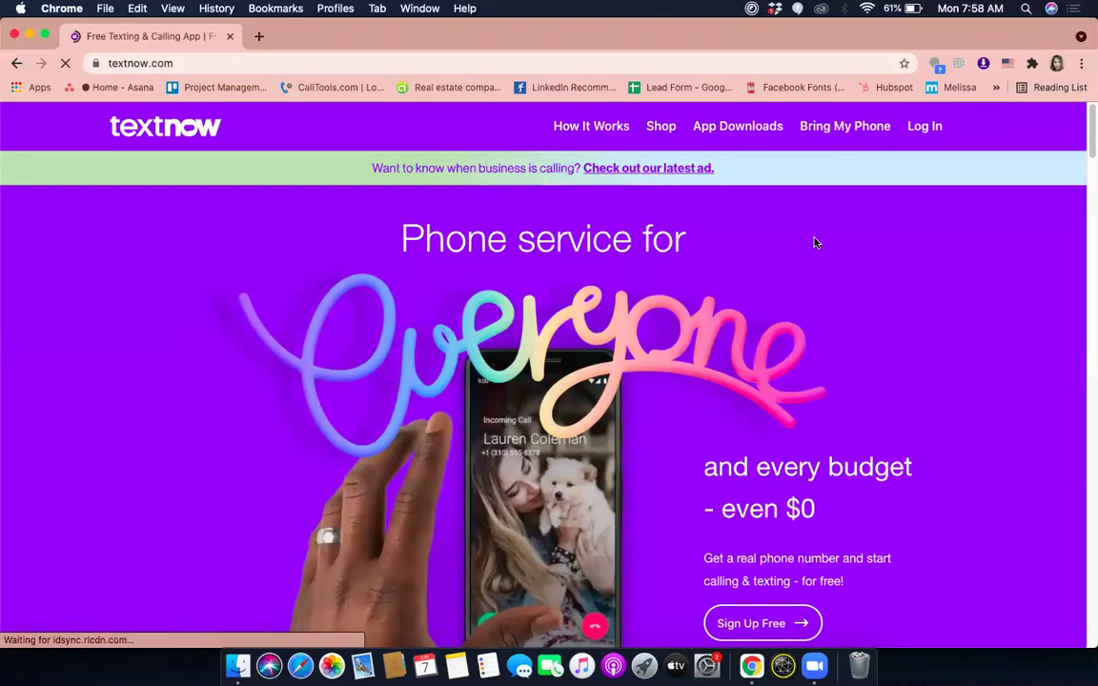
Start TextNow's free sign-up and choose Continue with Google on the Create account page.
{"action": "scroll", "coordinate": [815, 286], "scroll_direction": "down", "scroll_amount": 4}
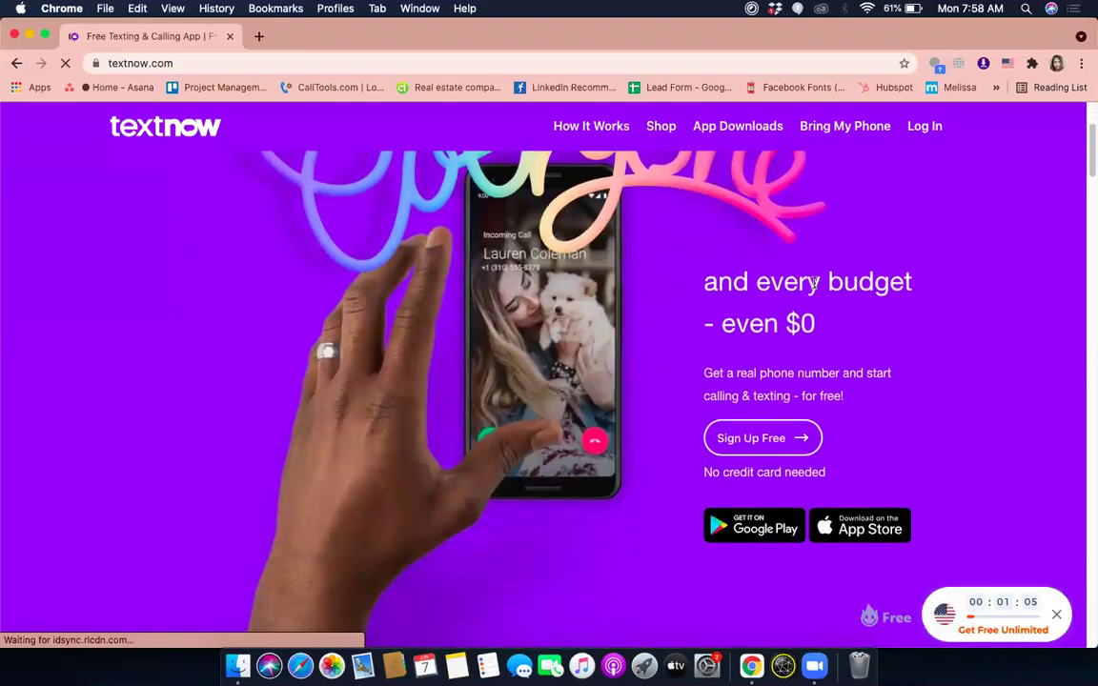
{"action": "scroll", "coordinate": [815, 283], "scroll_direction": "up", "scroll_amount": 3}
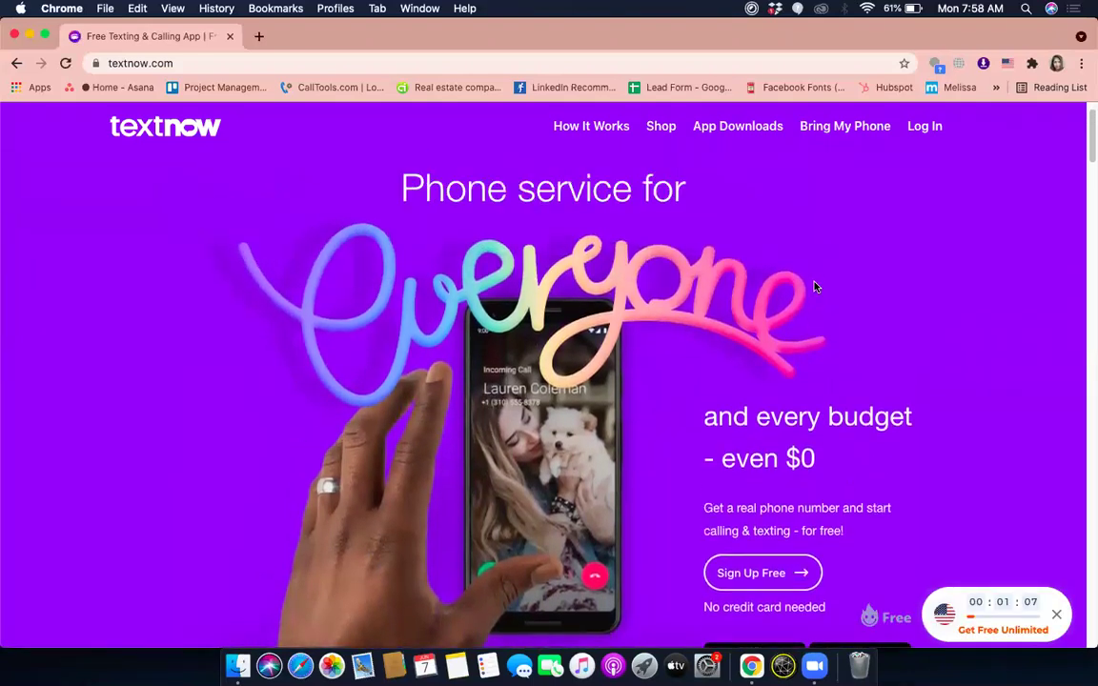
{"action": "left_click", "coordinate": [750, 572]}
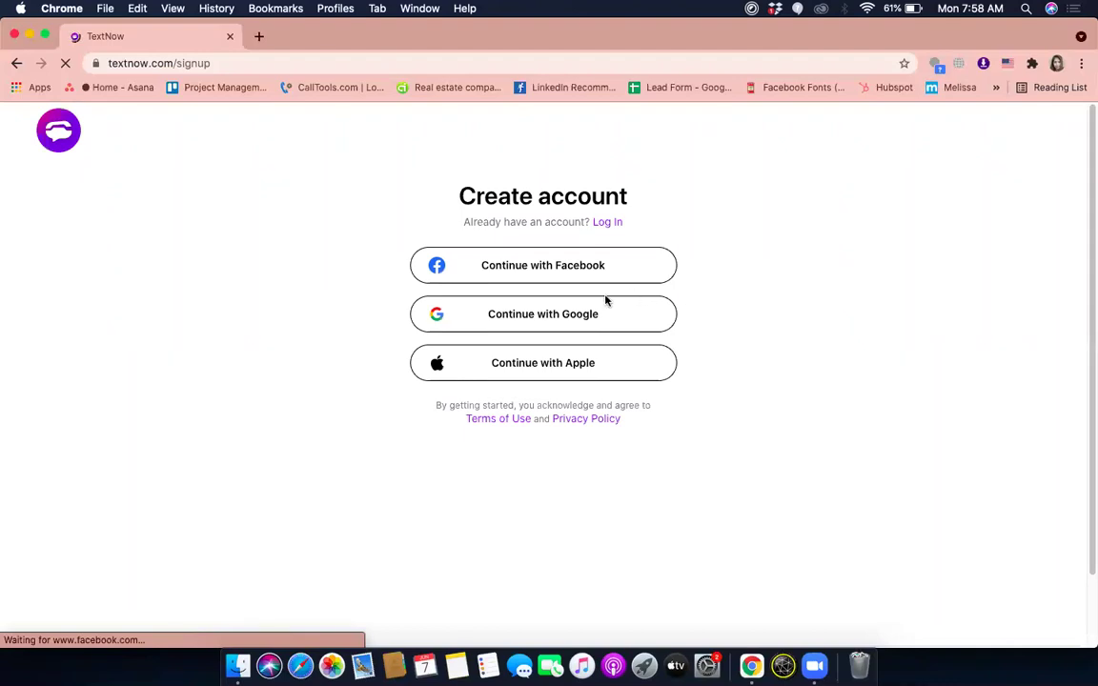
{"action": "left_click", "coordinate": [561, 317]}
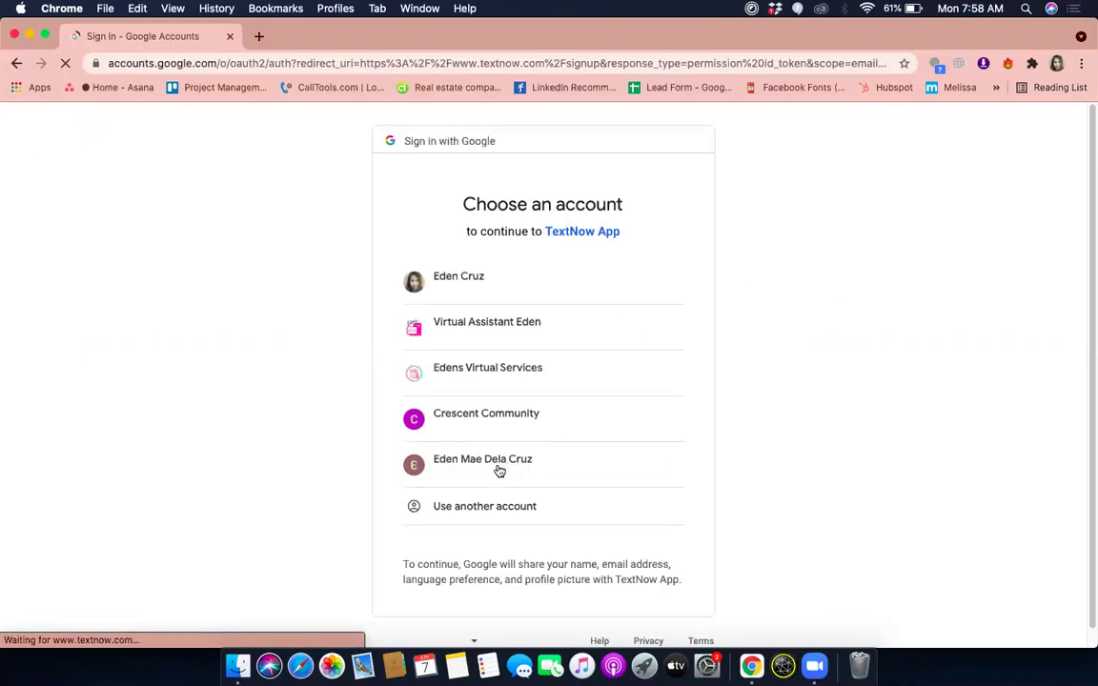
Choose the Google account for TextNow, retrying Continue with Google until sign-in completes.
{"action": "left_click", "coordinate": [454, 467]}
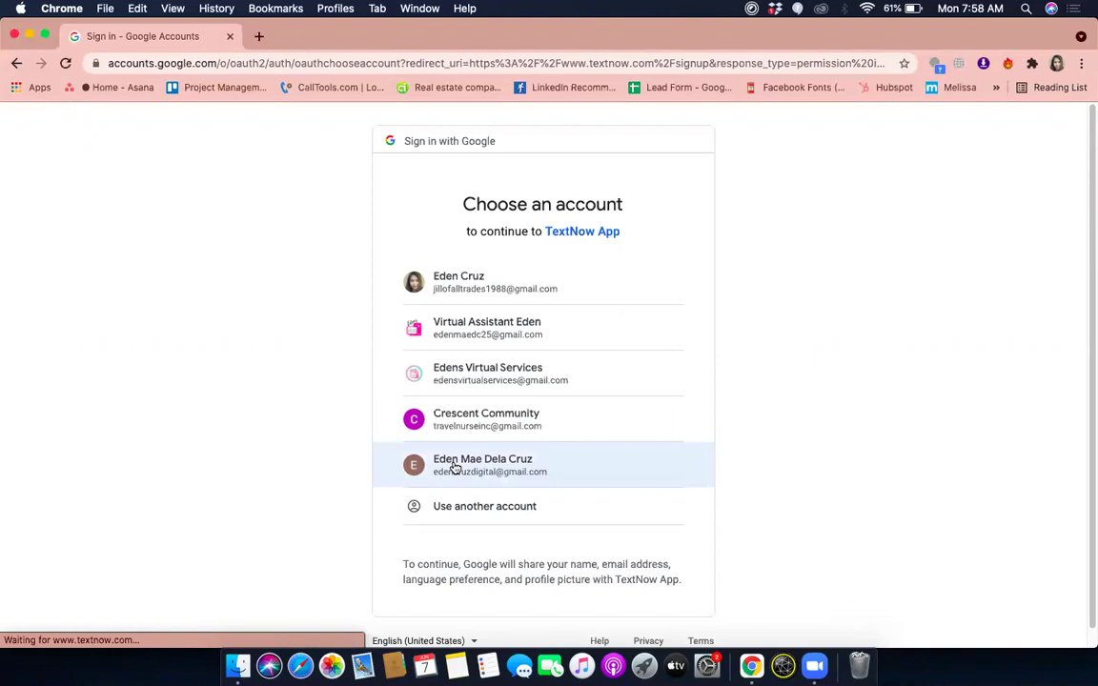
{"action": "left_click", "coordinate": [454, 467]}
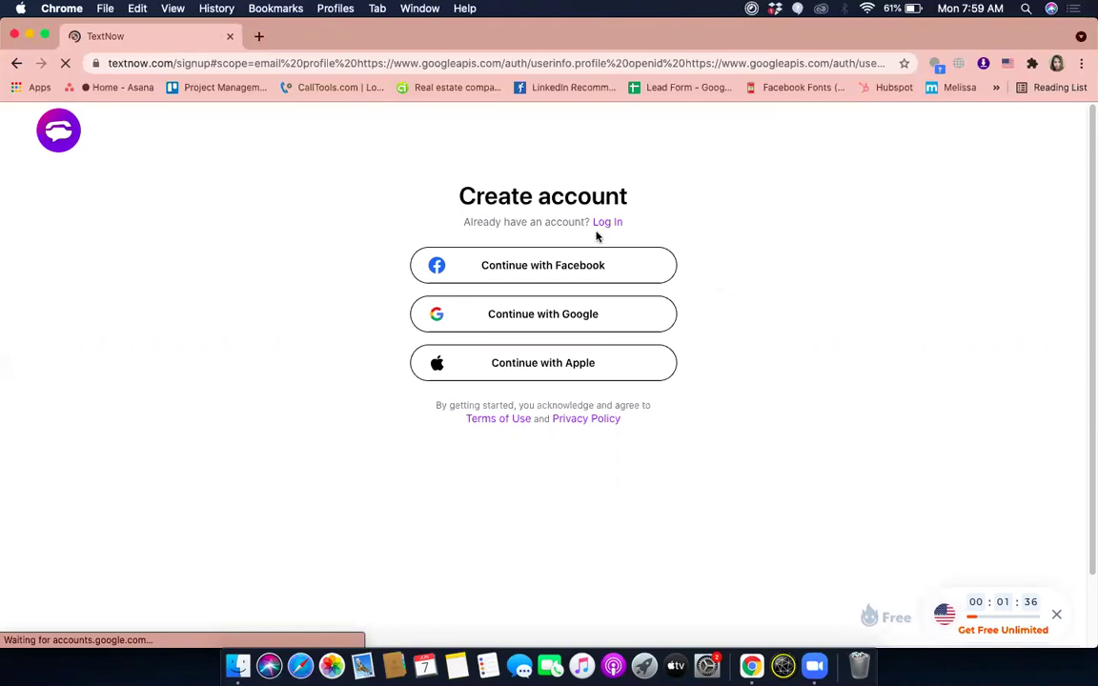
{"action": "left_click", "coordinate": [531, 314]}
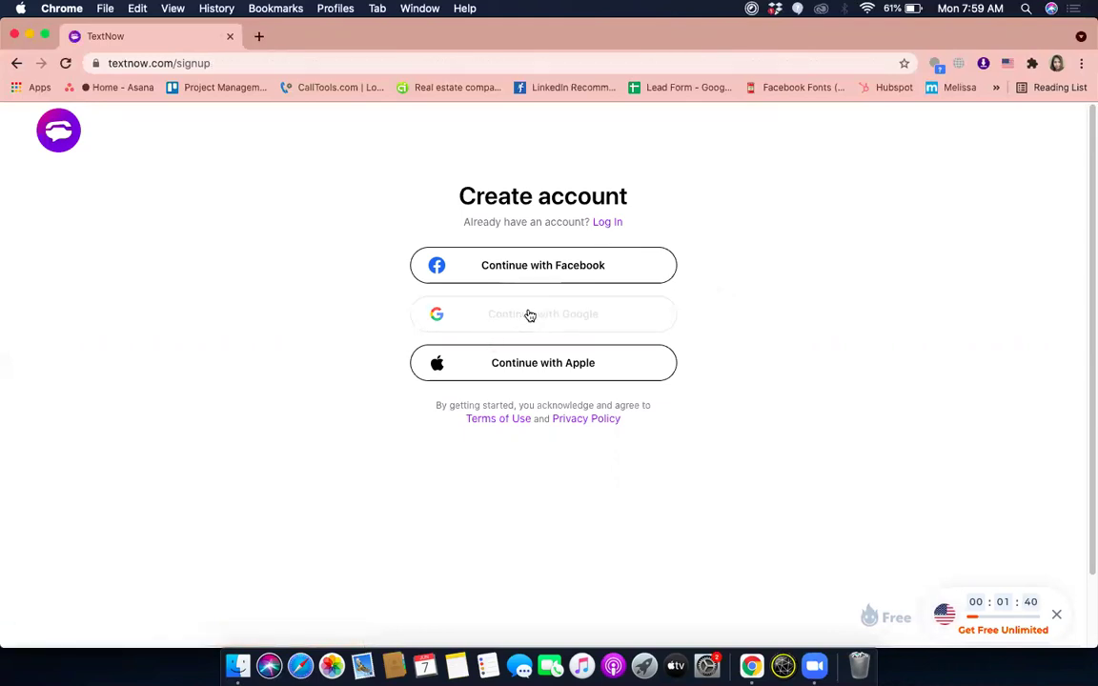
{"action": "left_click", "coordinate": [538, 317]}
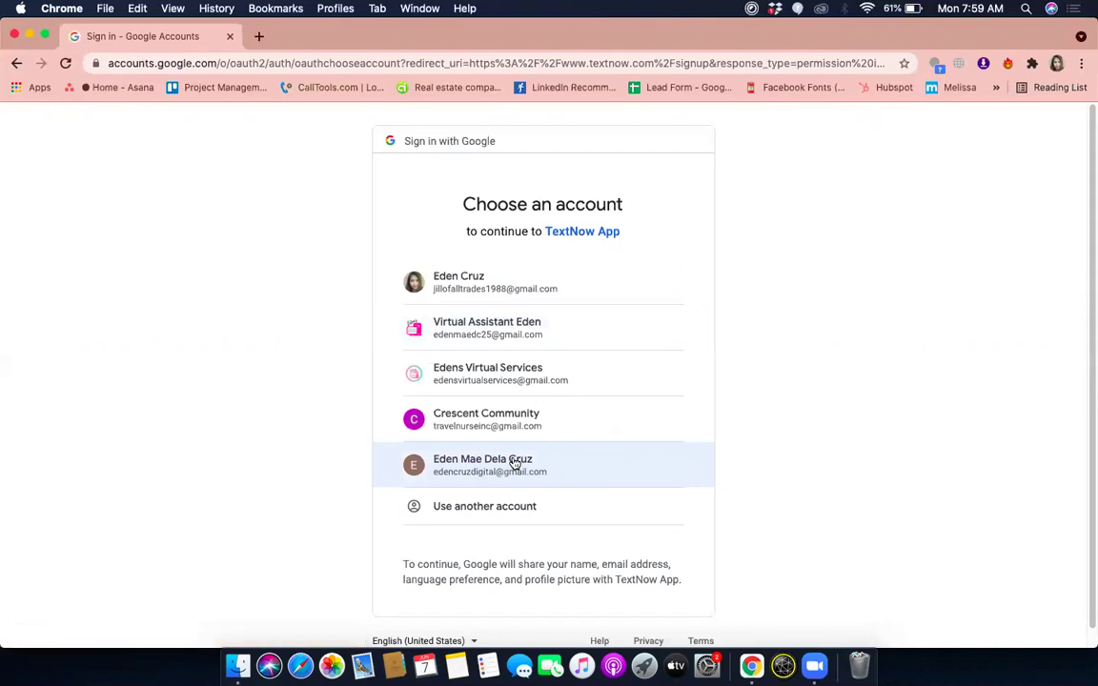
{"action": "left_click", "coordinate": [515, 463]}
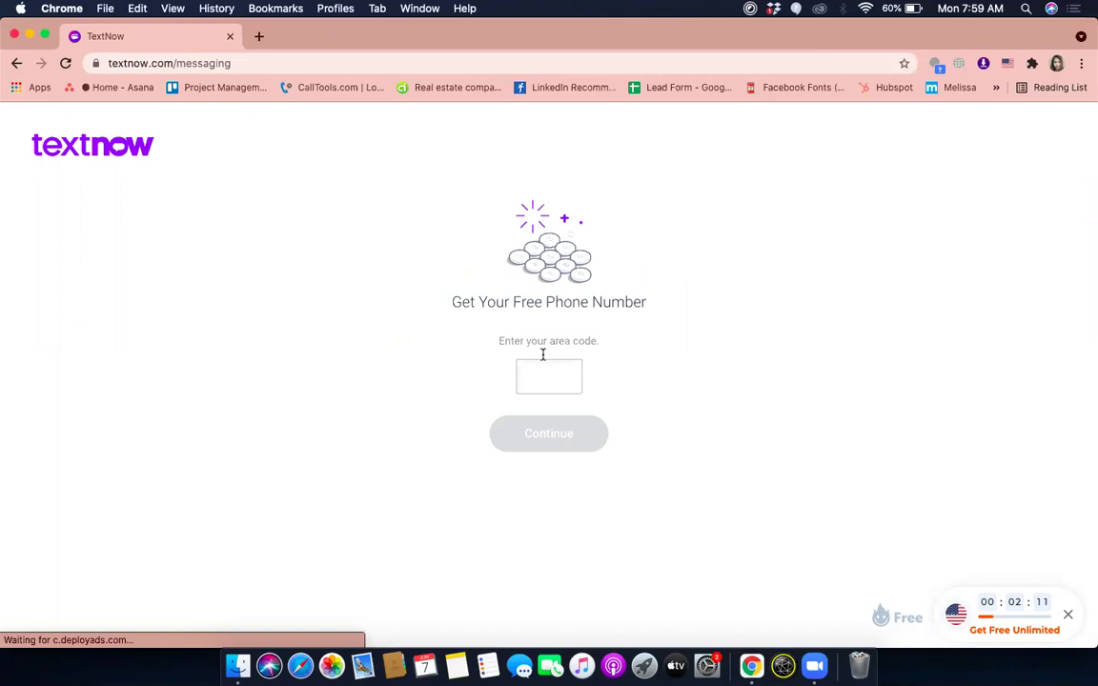
In a new tab, search Google for 'new york city area code', then return to TextNow.
{"action": "left_click", "coordinate": [262, 36]}
{"action": "type", "text": "new "}
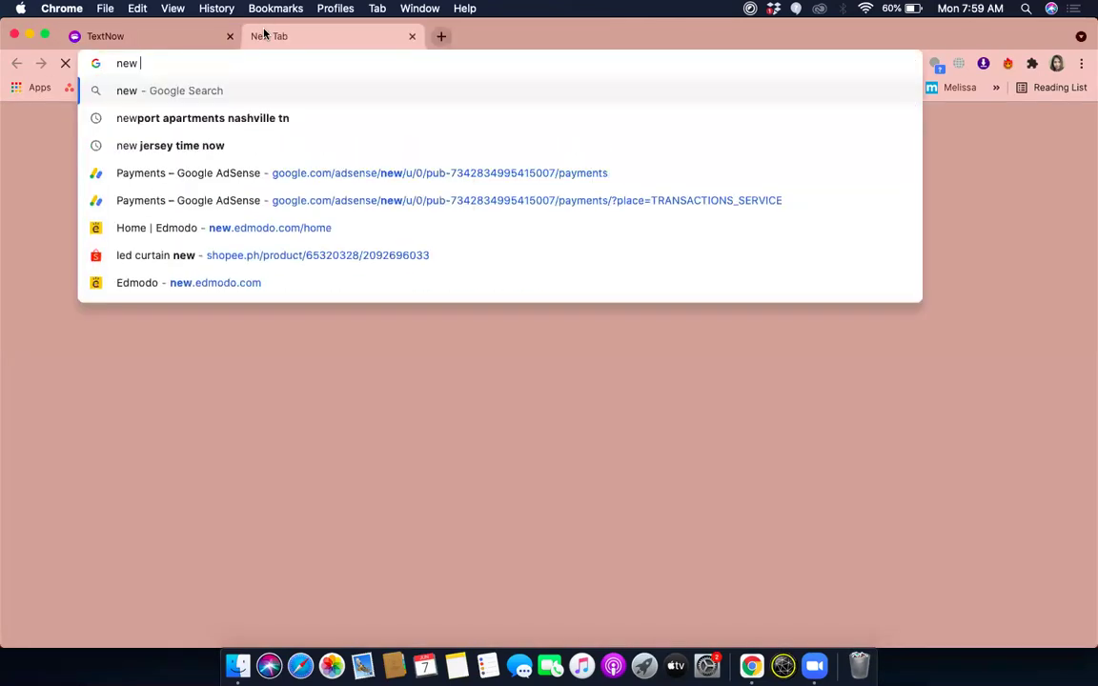
{"action": "type", "text": "york a"}
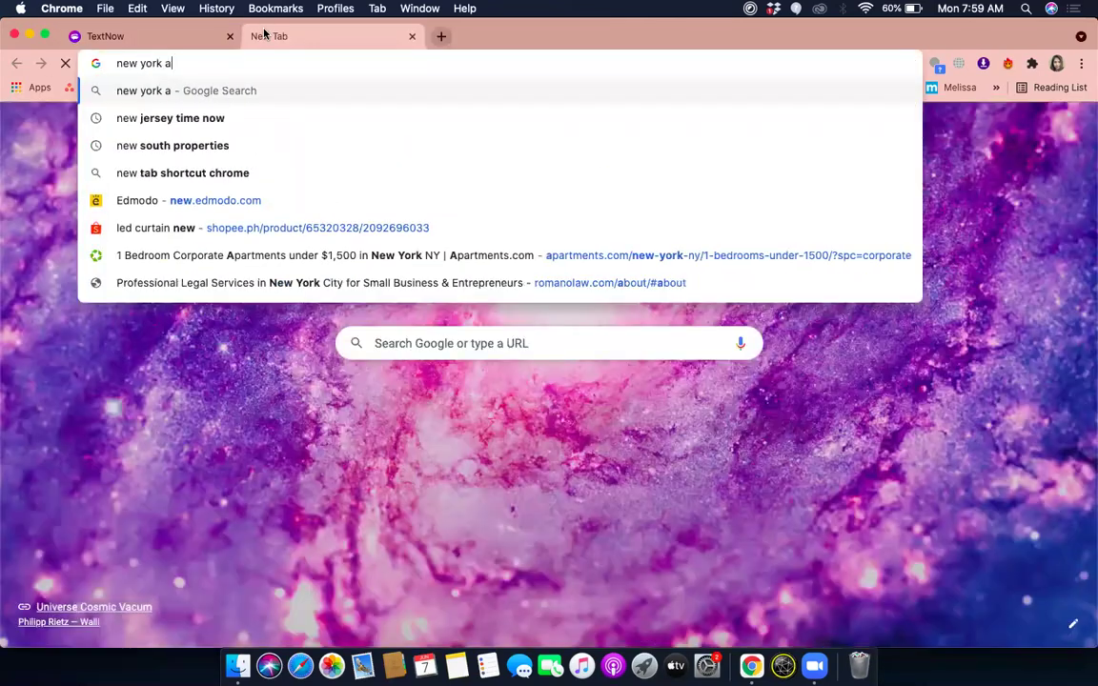
{"action": "type", "text": "rea"}
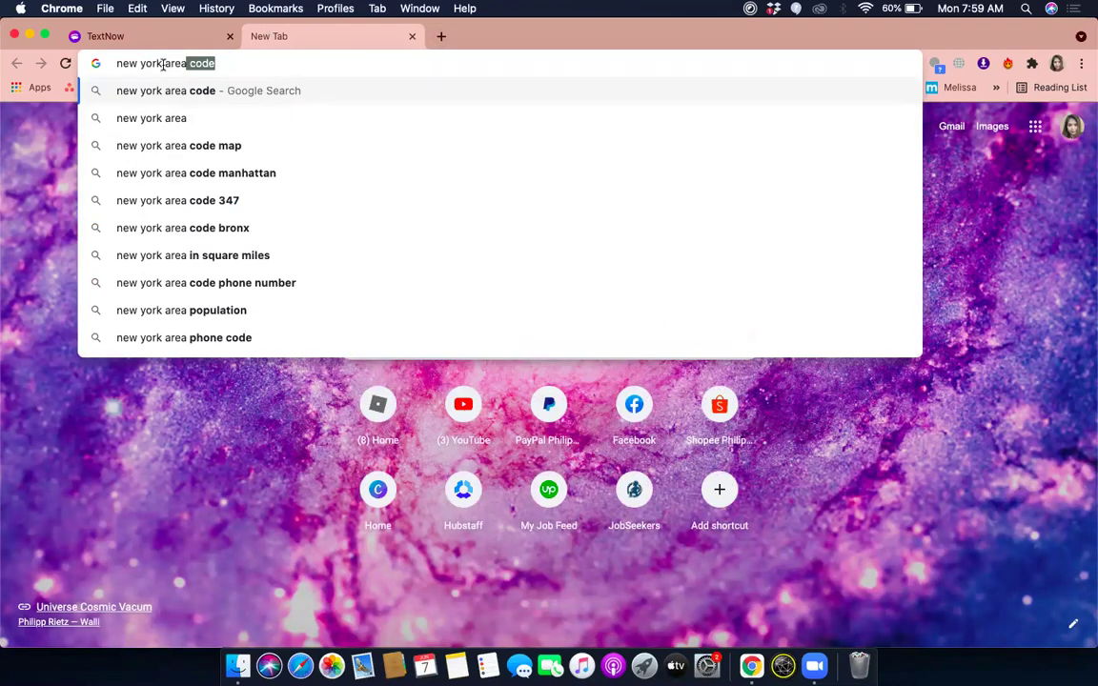
{"action": "type", "text": " code"}
{"action": "left_click", "coordinate": [164, 63]}
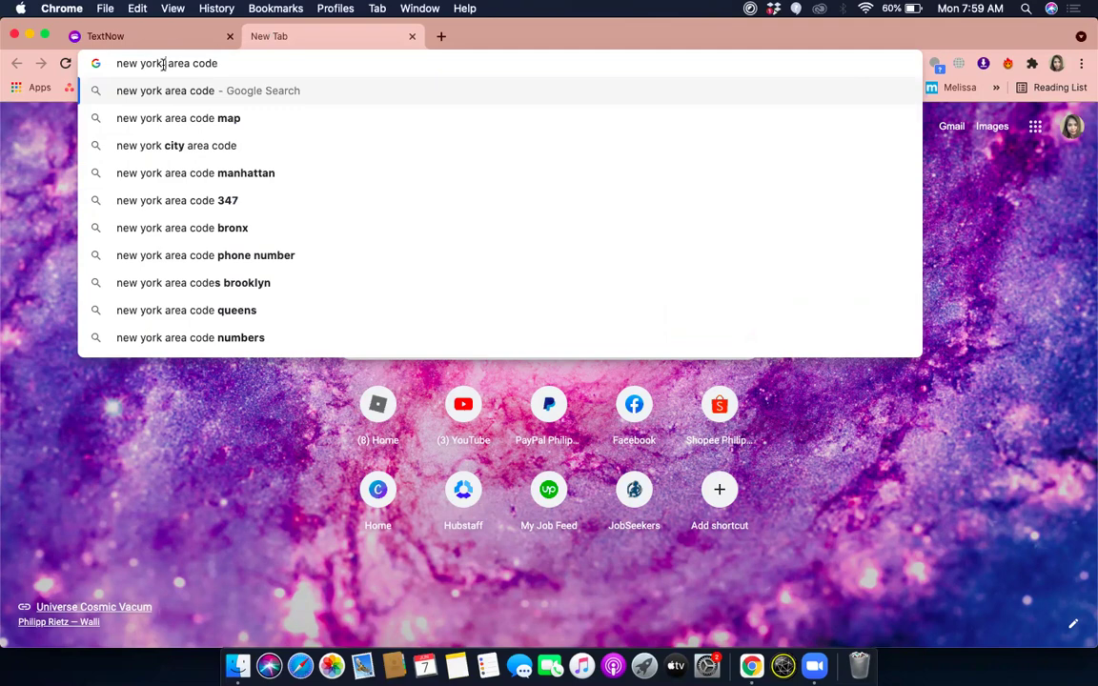
{"action": "type", "text": "city"}
{"action": "key", "text": "Return"}
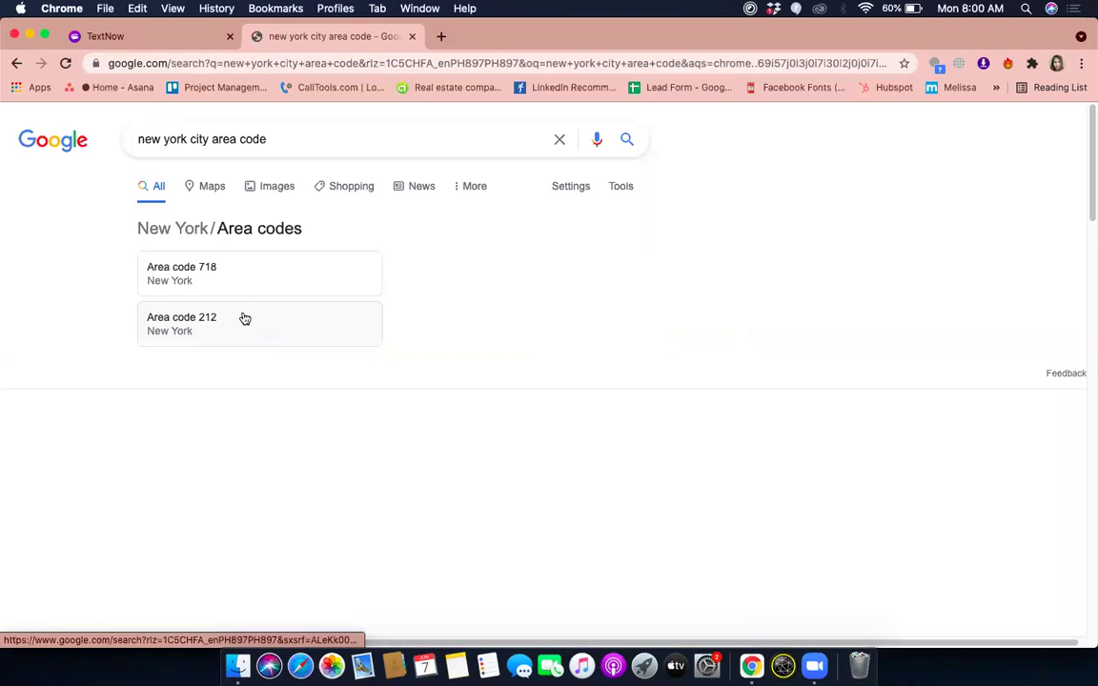
{"action": "left_click", "coordinate": [167, 36]}
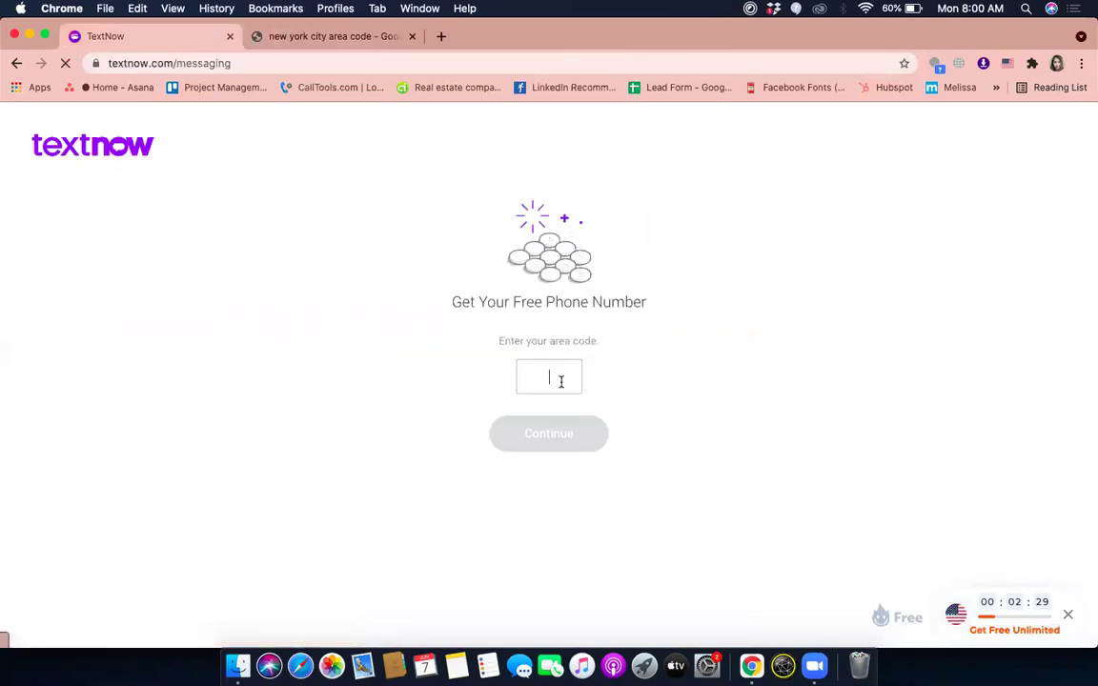
Request a free TextNow number with area code 212 and decline desktop notifications.
{"action": "type", "text": "212"}
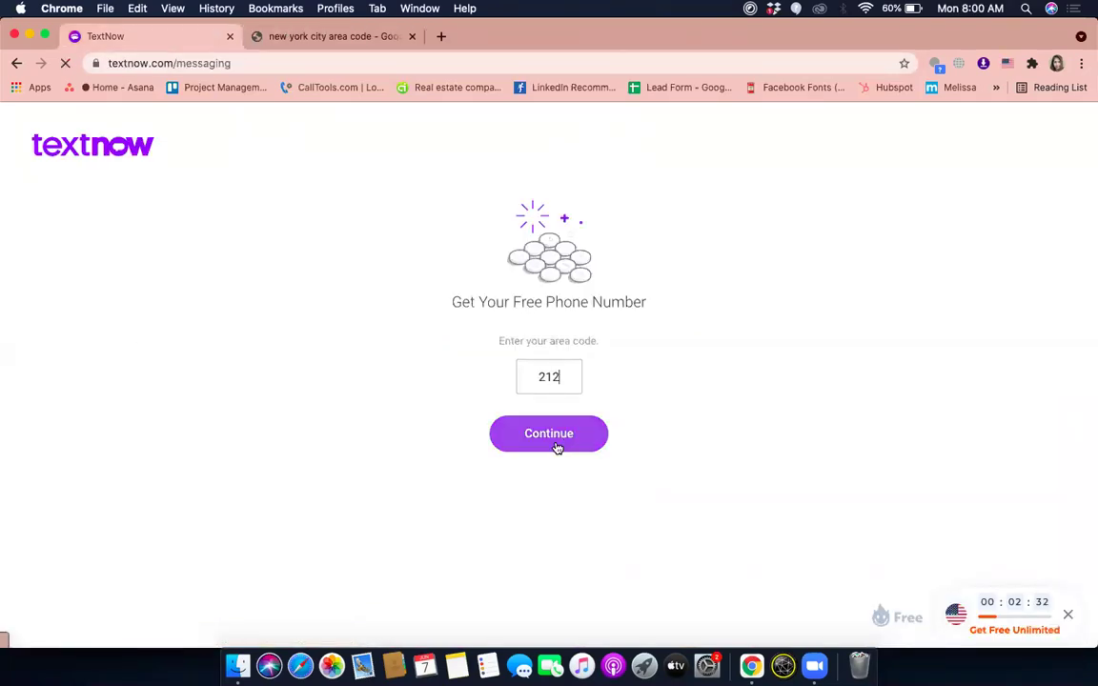
{"action": "left_click", "coordinate": [557, 446]}
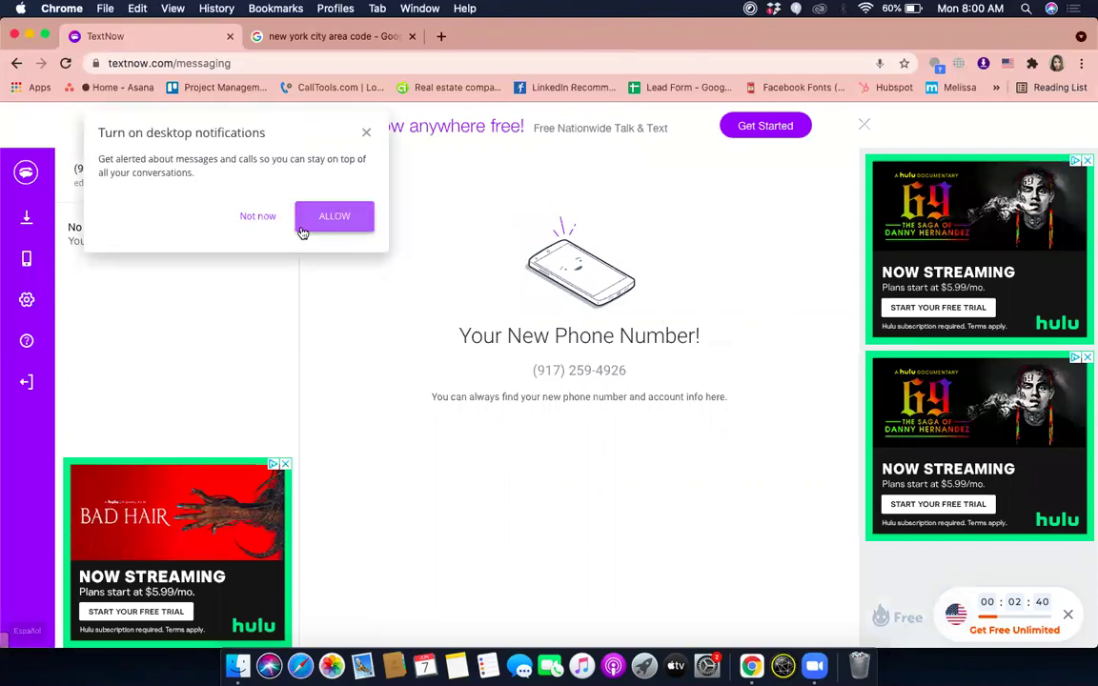
{"action": "left_click", "coordinate": [330, 225]}
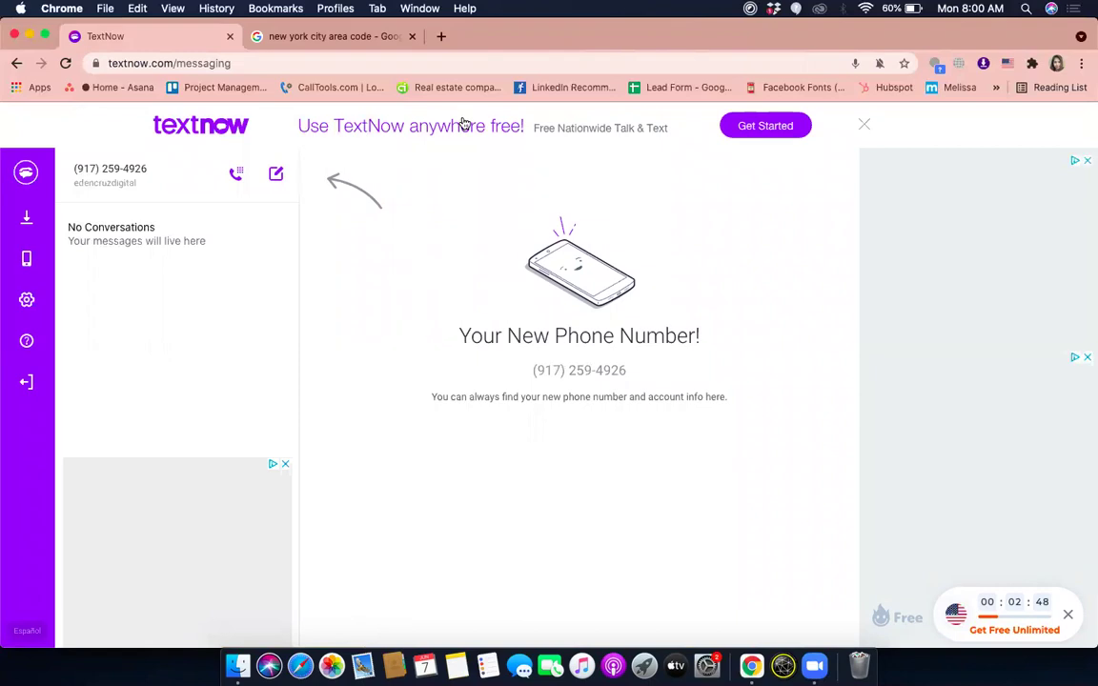
In the Google tab, replace the query with '917 area code' and search it.
{"action": "left_click", "coordinate": [343, 35]}
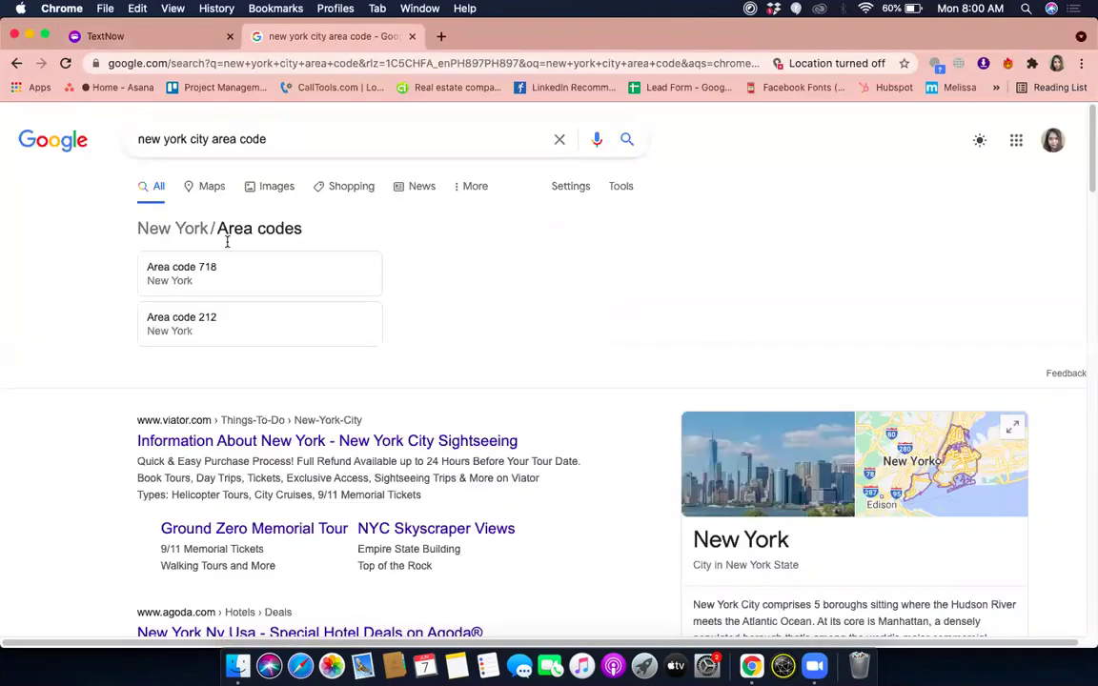
{"action": "left_click", "coordinate": [172, 35]}
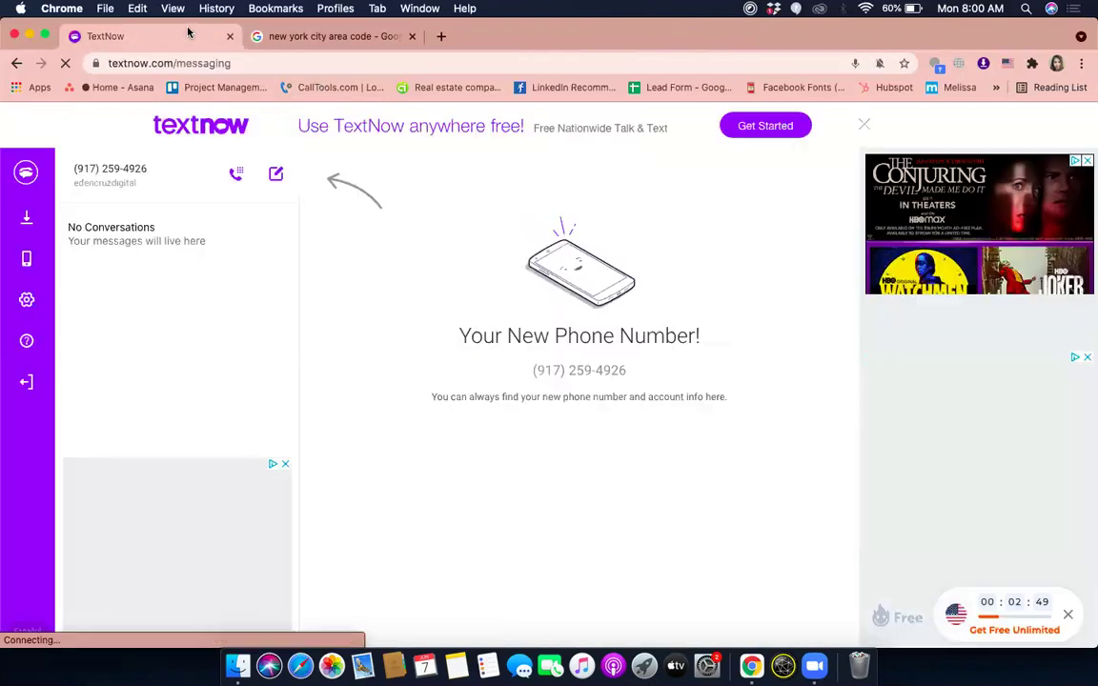
{"action": "left_click", "coordinate": [324, 39]}
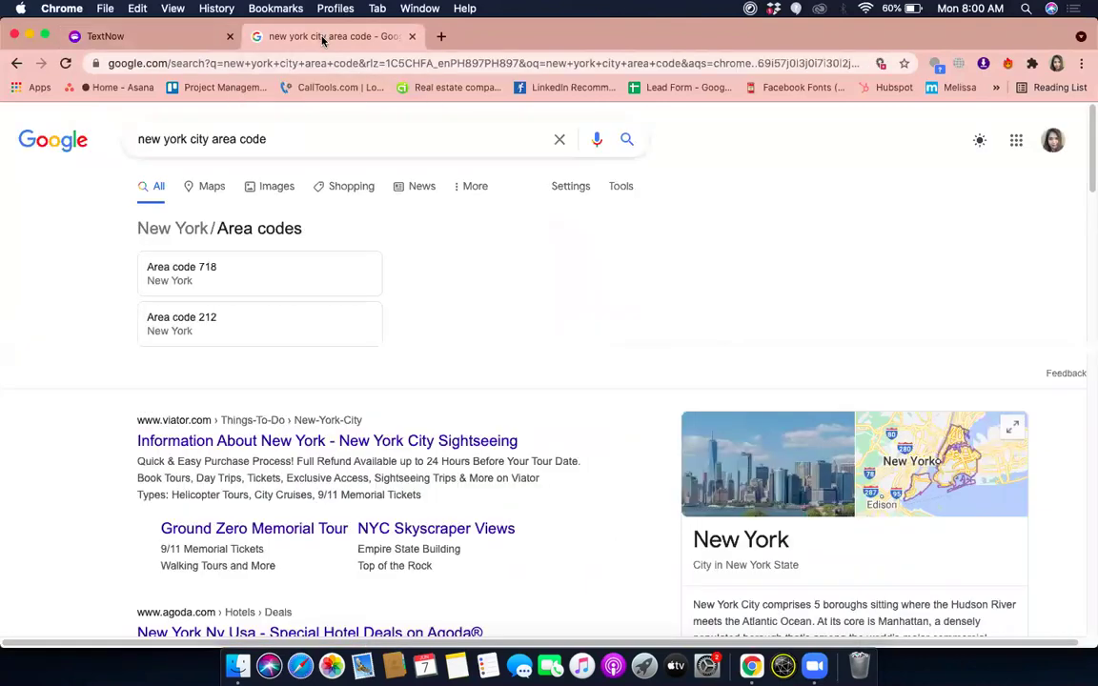
{"action": "triple_click", "coordinate": [323, 128]}
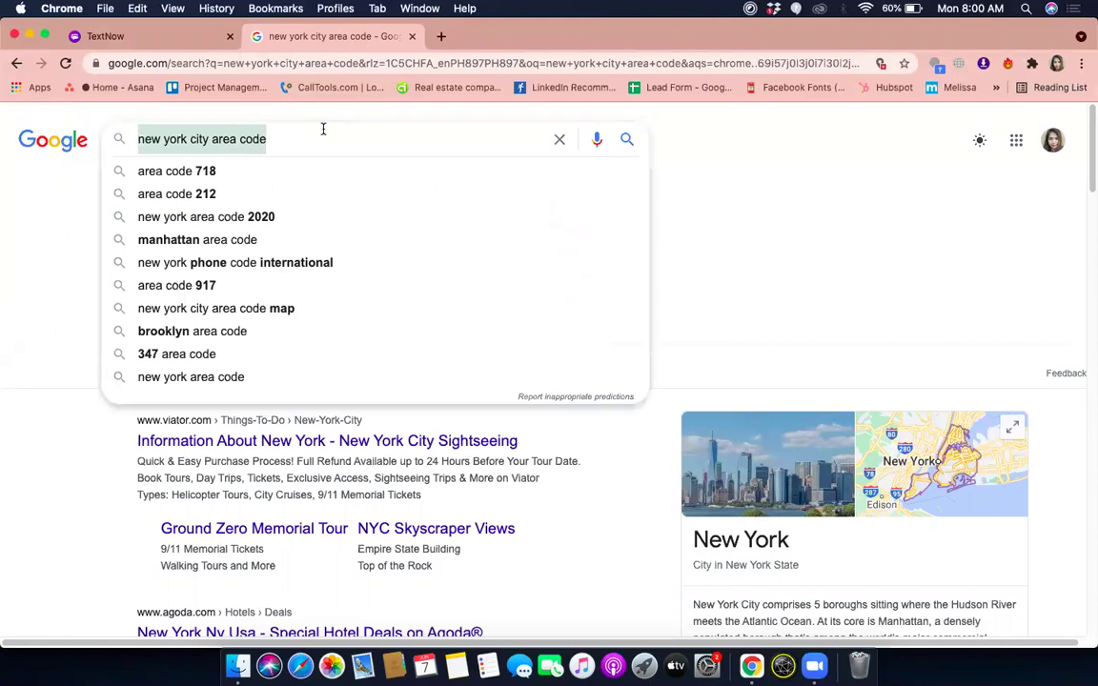
{"action": "type", "text": "917"}
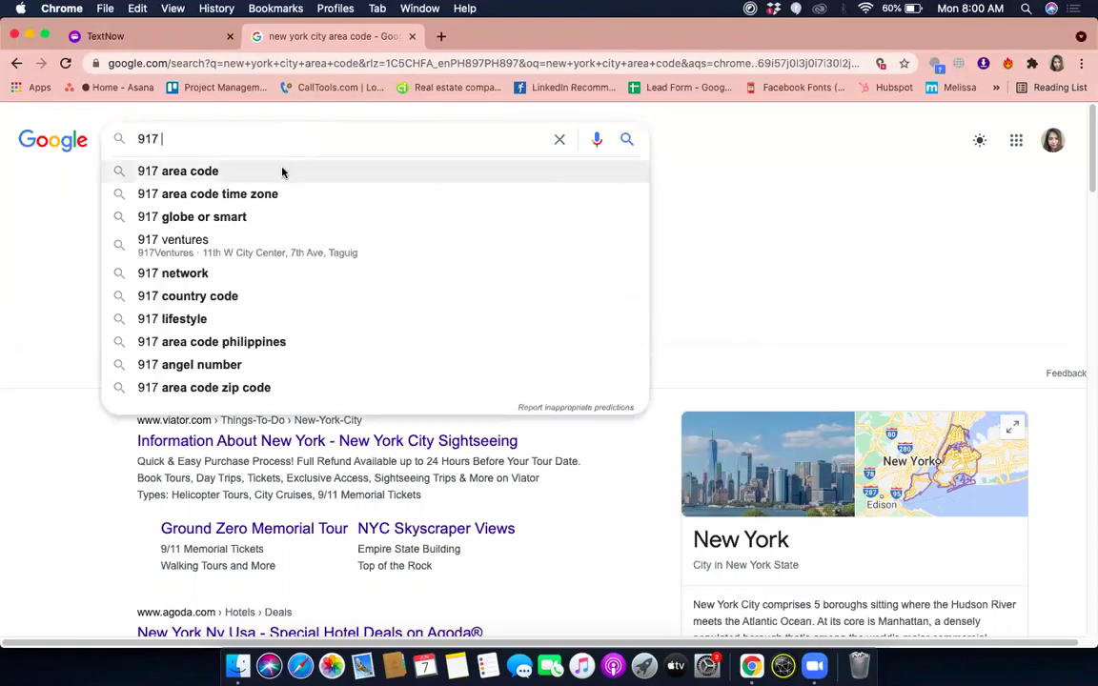
{"action": "left_click", "coordinate": [282, 172]}
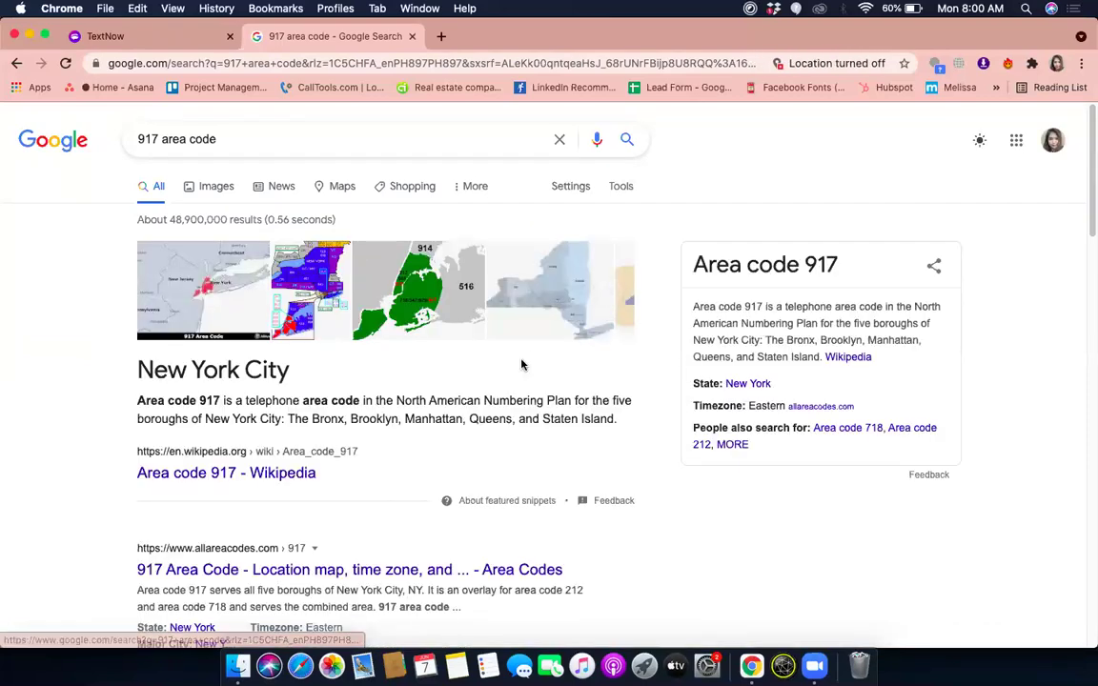
Check the 917 results confirming New York City, then return to the TextNow messaging page.
{"action": "left_click", "coordinate": [176, 39]}
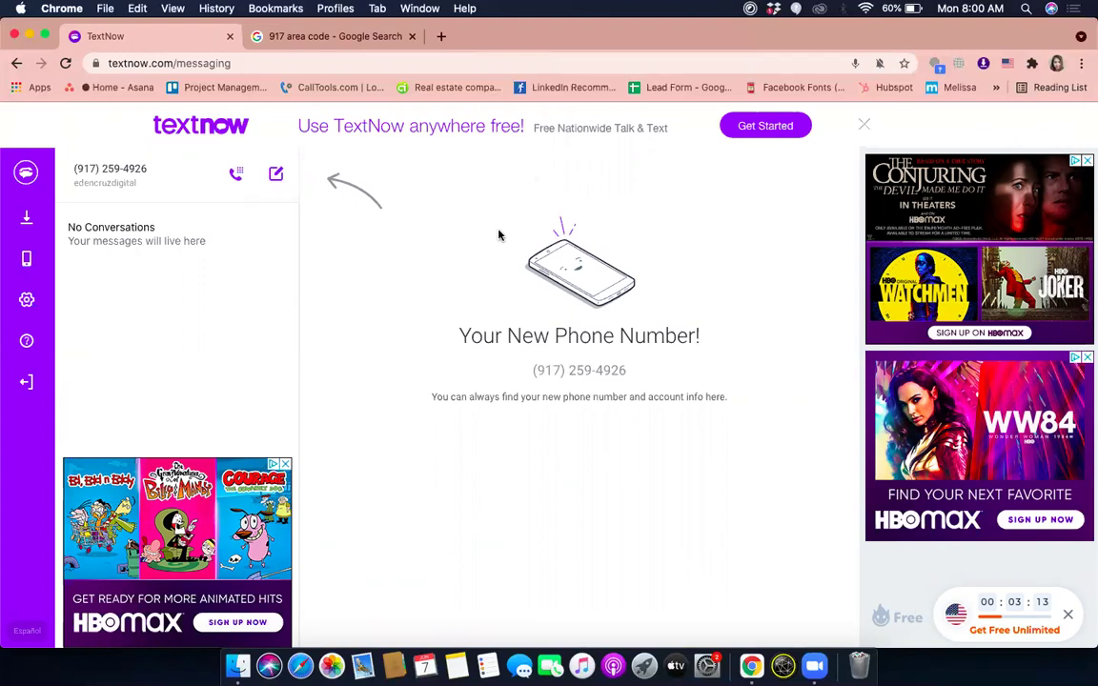
{"action": "left_click", "coordinate": [354, 37]}
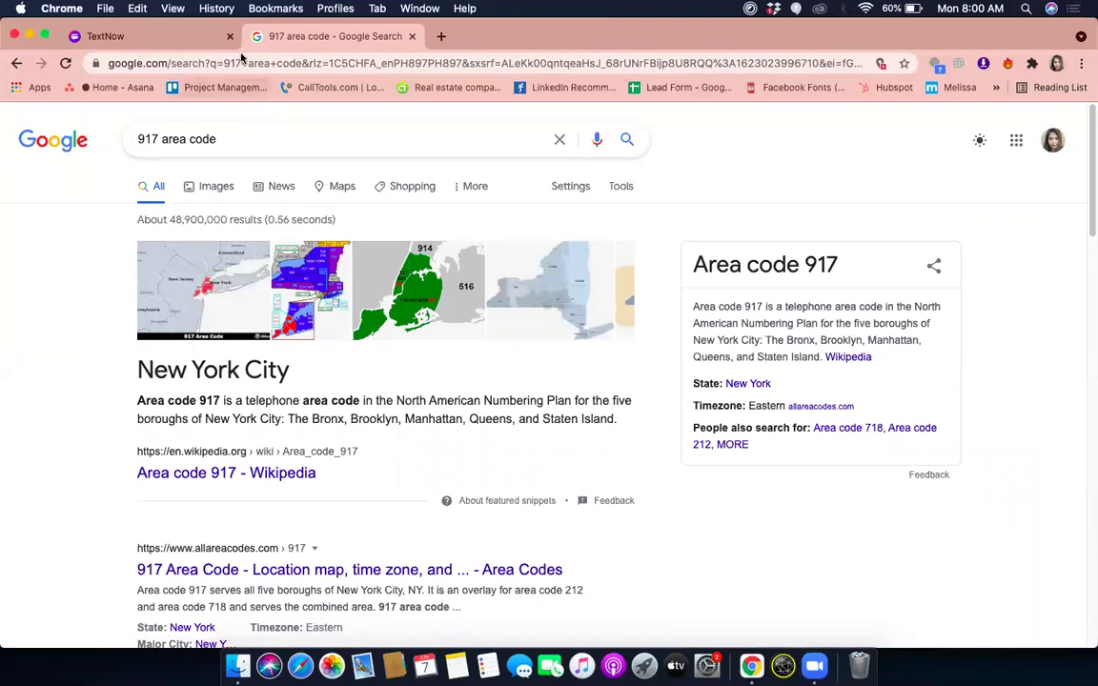
{"action": "left_click", "coordinate": [178, 39]}
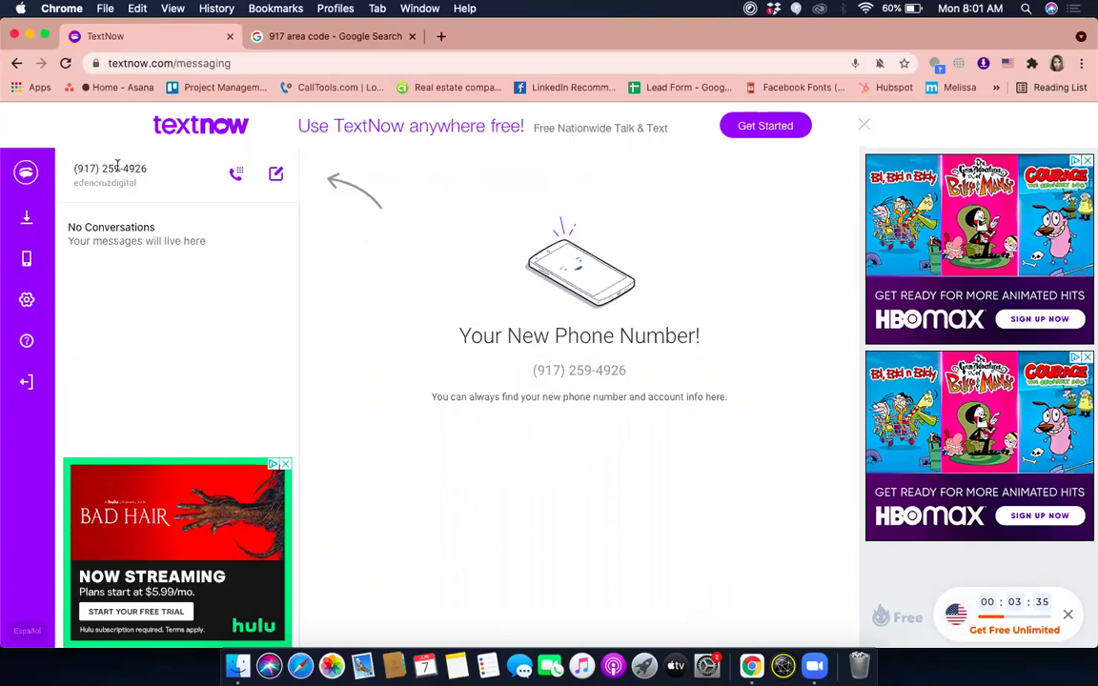
Start a new text message from the New Text pencil icon beside your number.
{"action": "mouse_move", "coordinate": [48, 253]}
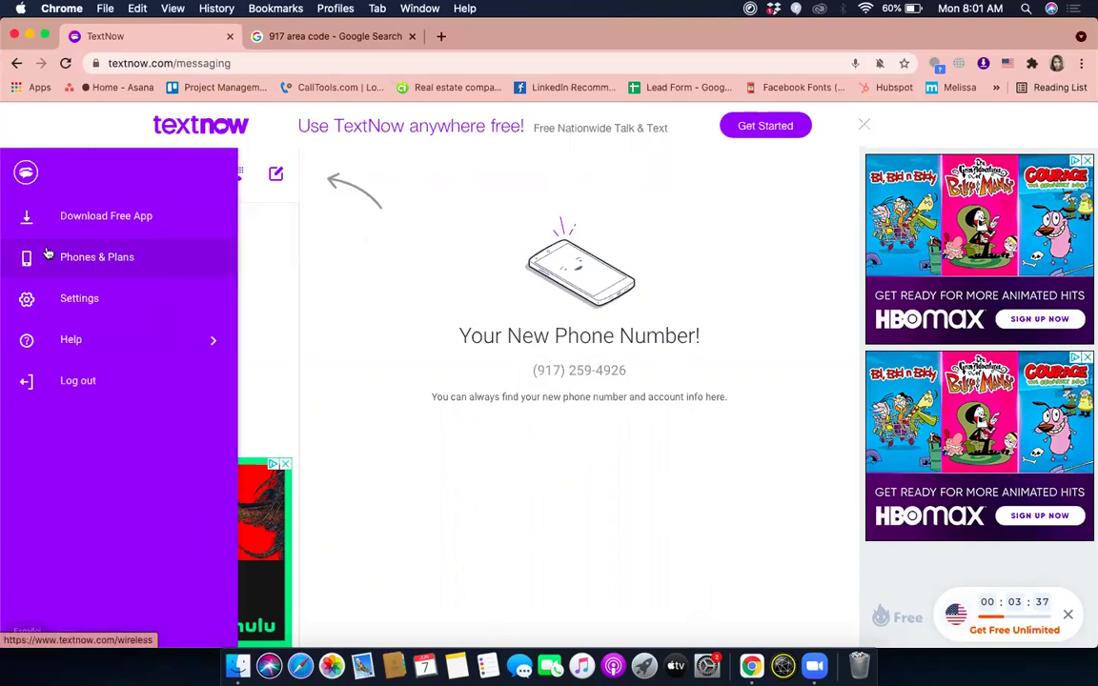
{"action": "left_click", "coordinate": [274, 175]}
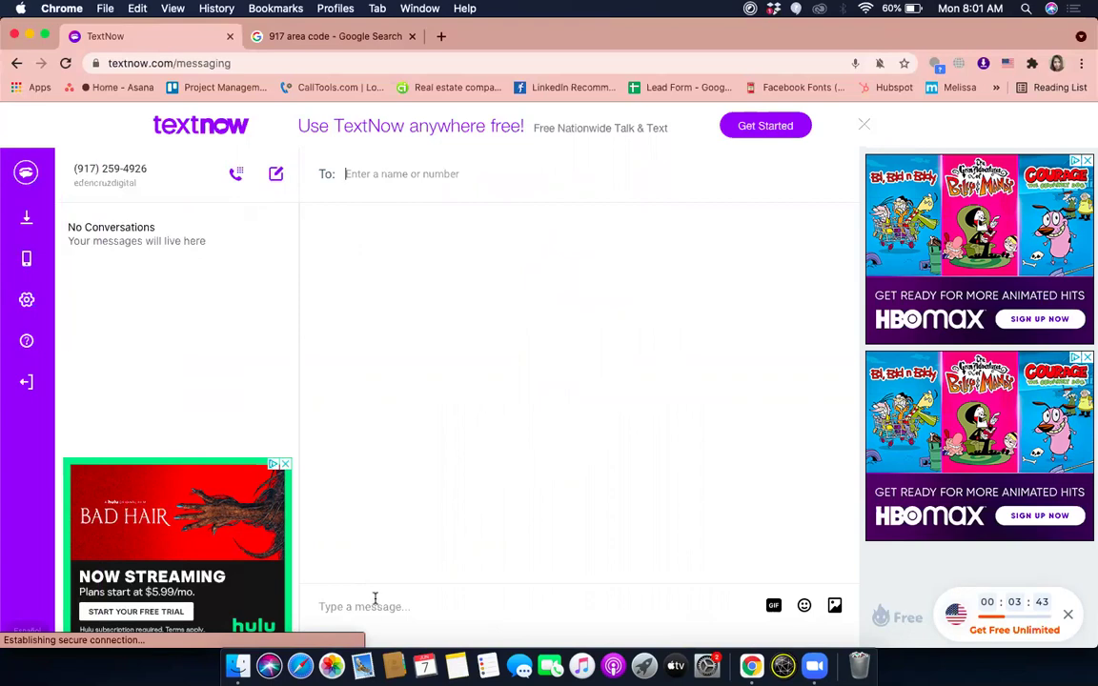
Open the TextNow dial pad for a new call and focus the number field.
{"action": "left_click", "coordinate": [238, 174]}
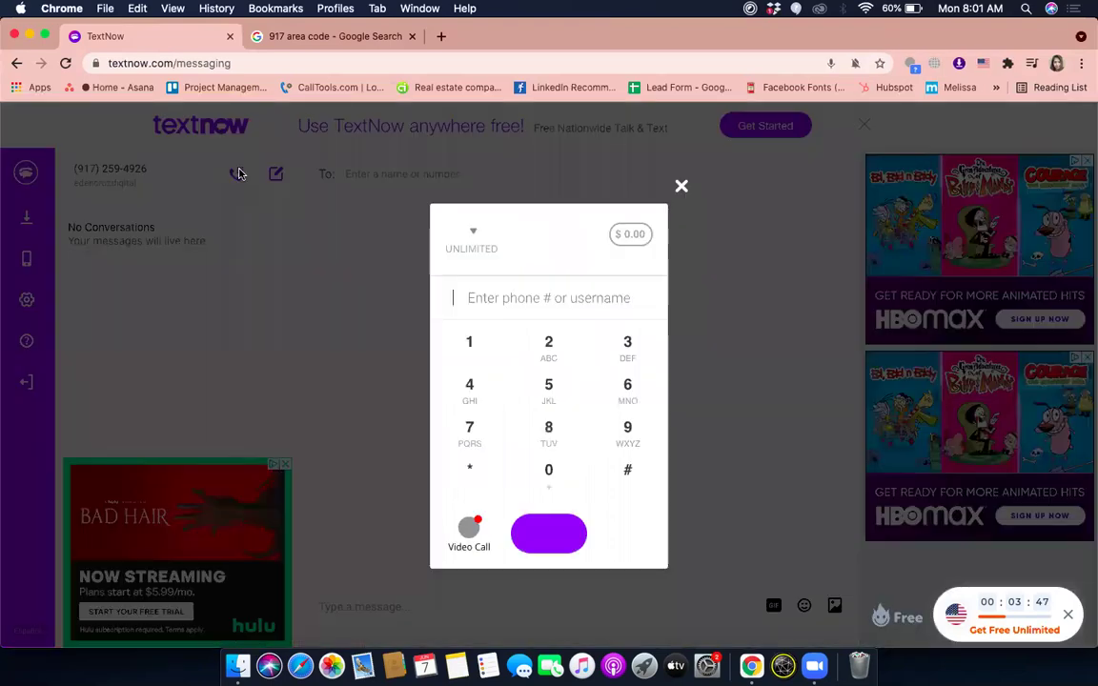
{"action": "left_click", "coordinate": [237, 174]}
{"action": "left_click", "coordinate": [237, 174]}
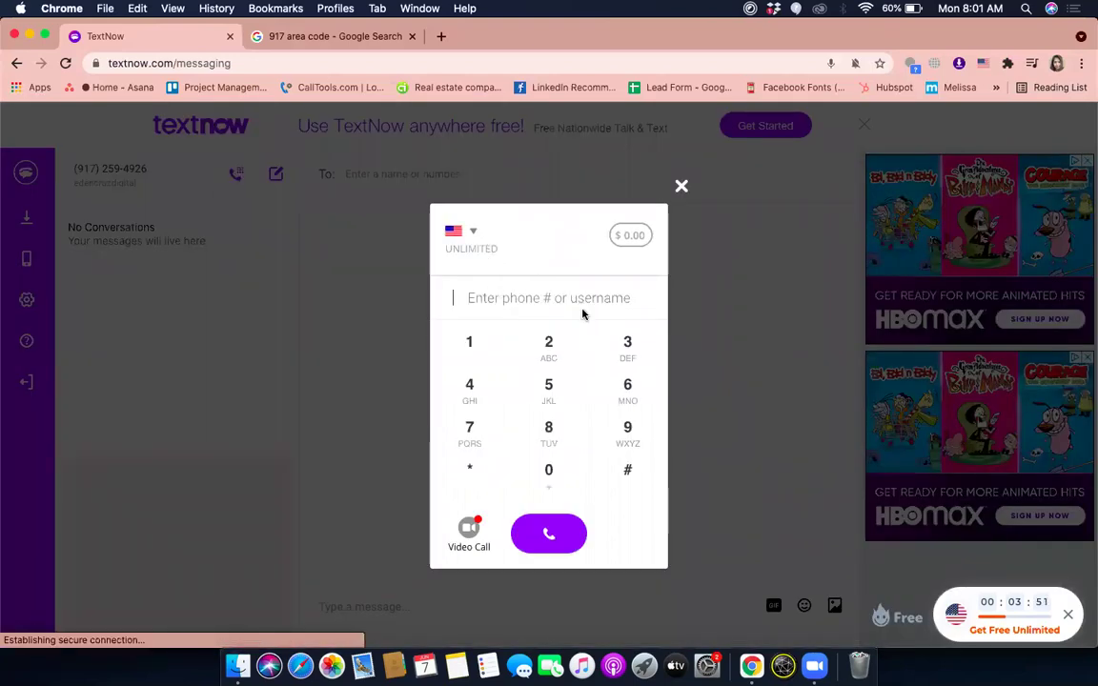
{"action": "left_click", "coordinate": [603, 278]}
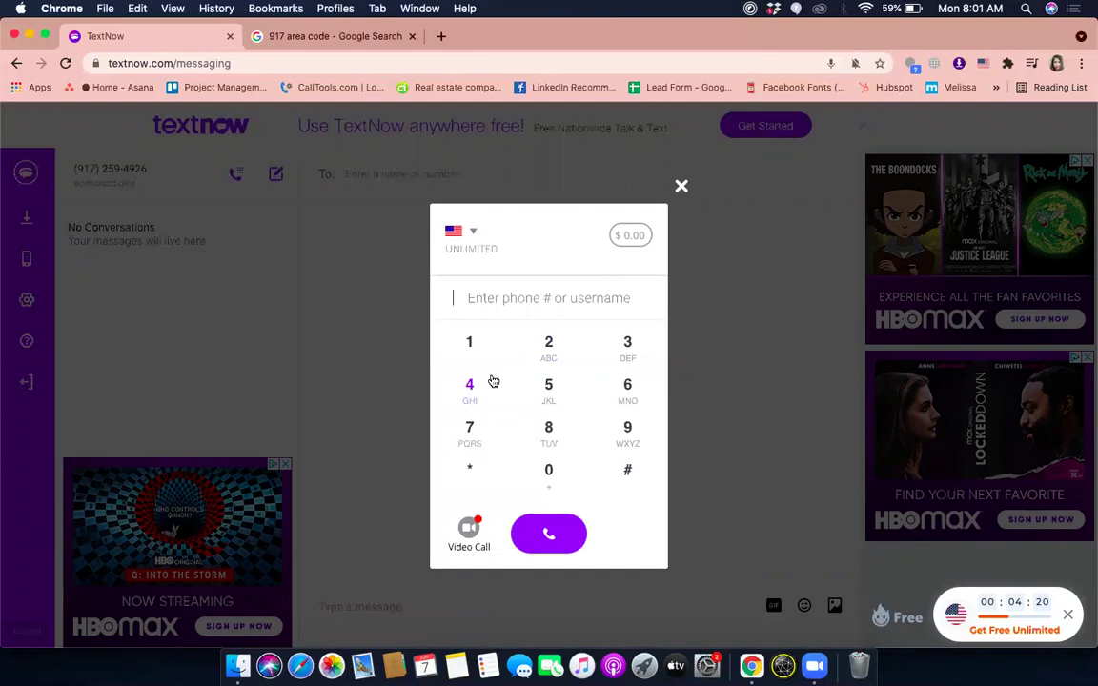
Enter the ten-digit US test number on the keypad, deleting the extra trailing zero.
{"action": "left_click", "coordinate": [464, 339]}
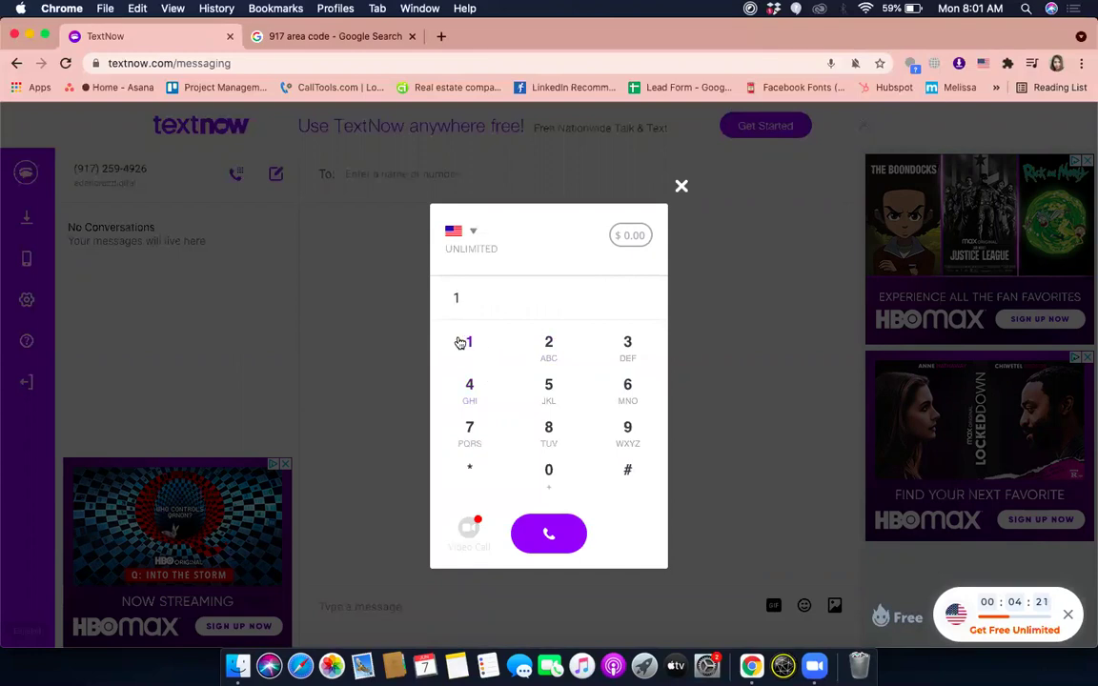
{"action": "left_click", "coordinate": [618, 394]}
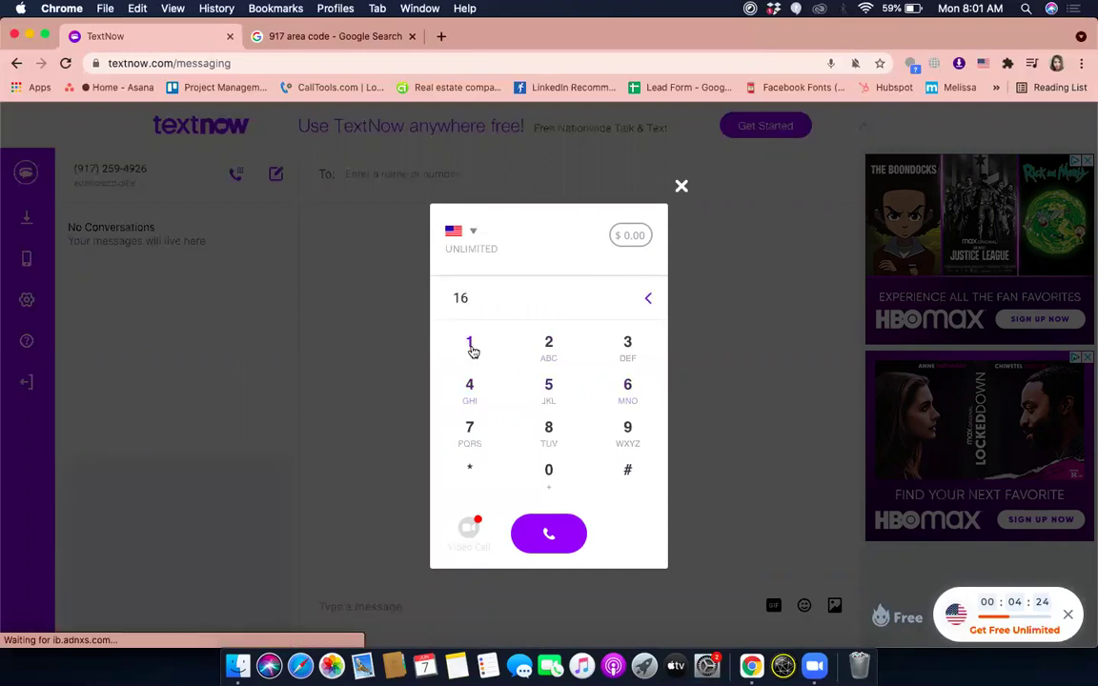
{"action": "left_click", "coordinate": [556, 392]}
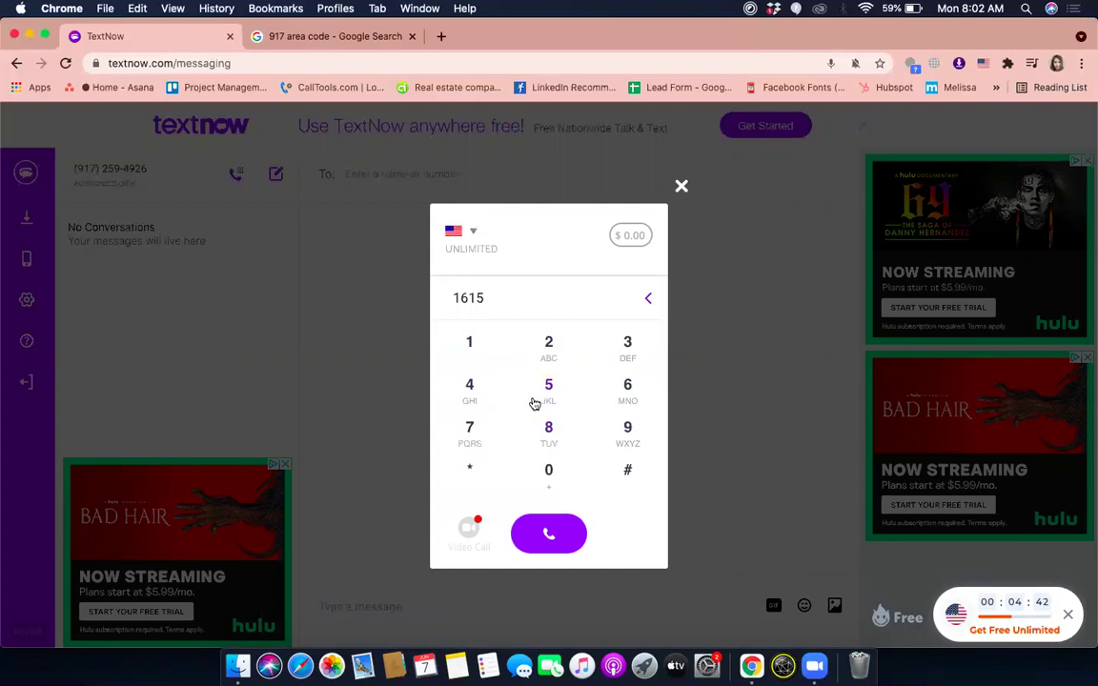
{"action": "left_click", "coordinate": [471, 386]}
{"action": "left_click", "coordinate": [627, 345]}
{"action": "left_click", "coordinate": [629, 387]}
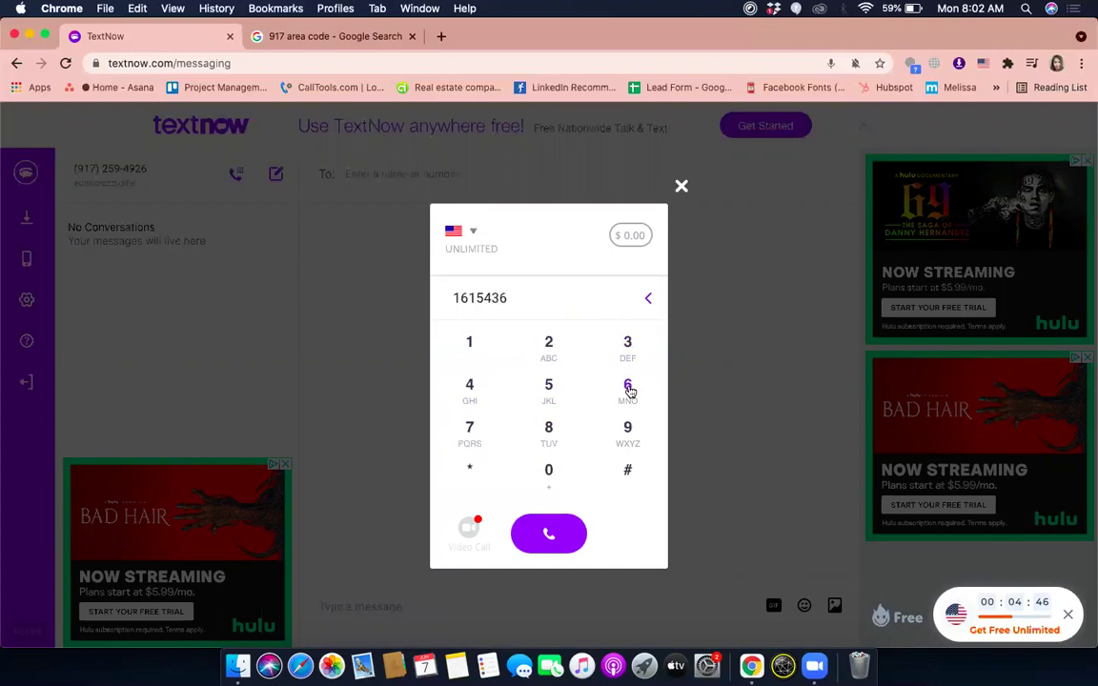
{"action": "left_click", "coordinate": [549, 385]}
{"action": "left_click", "coordinate": [547, 427]}
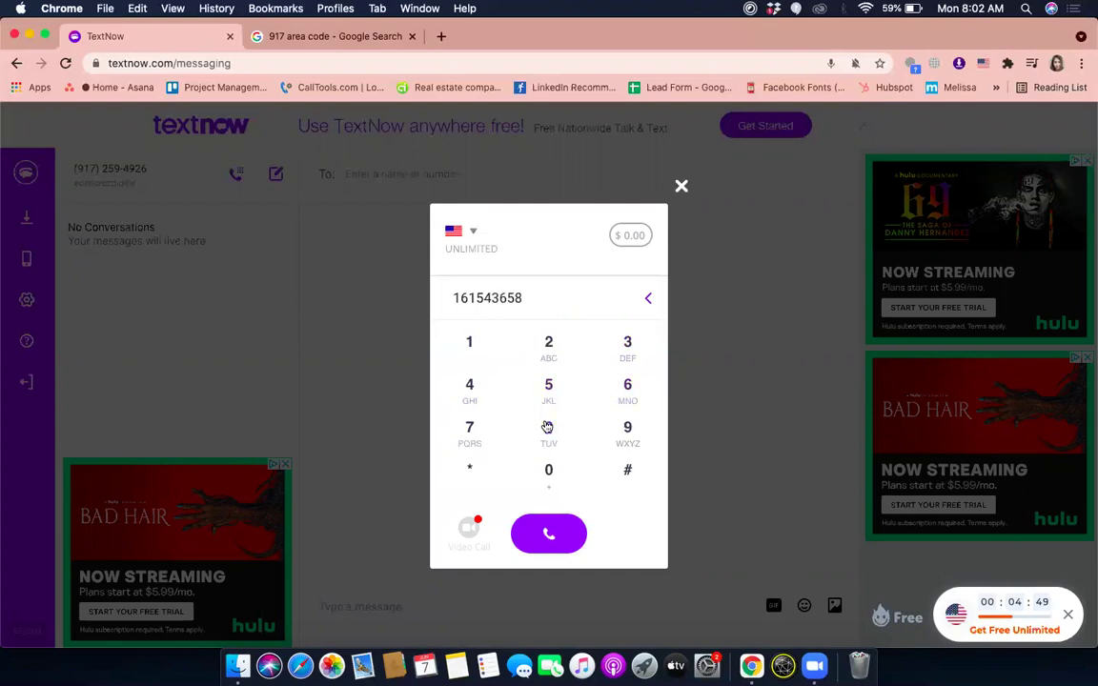
{"action": "left_click", "coordinate": [469, 429]}
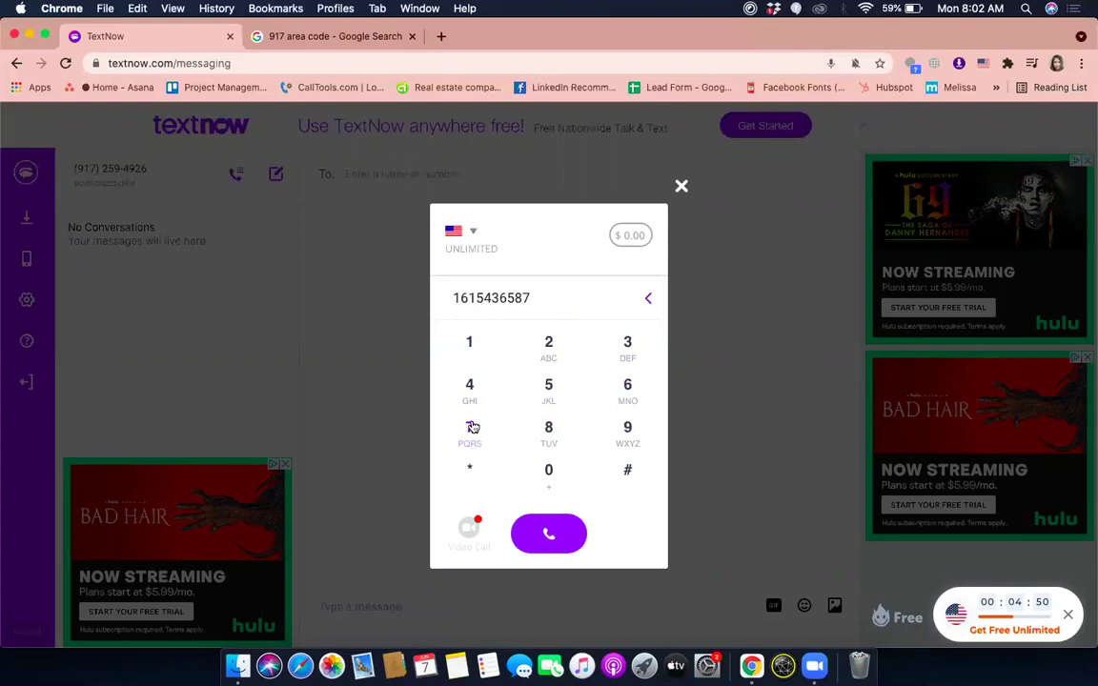
{"action": "left_click", "coordinate": [548, 471]}
{"action": "left_click", "coordinate": [548, 472]}
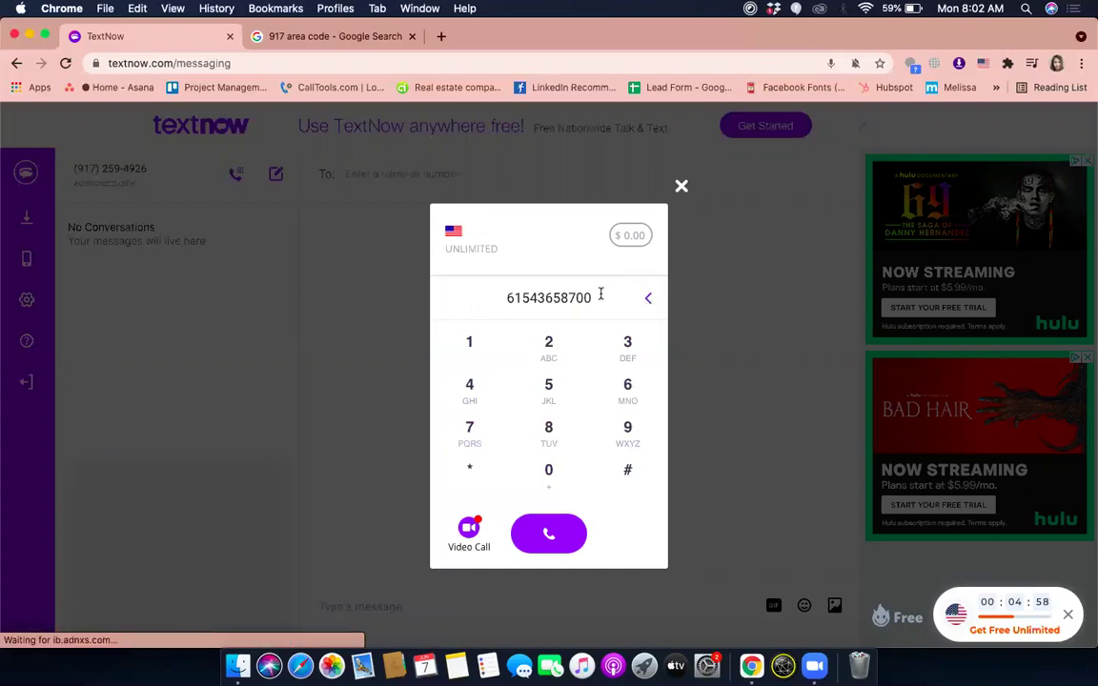
{"action": "left_click", "coordinate": [650, 300]}
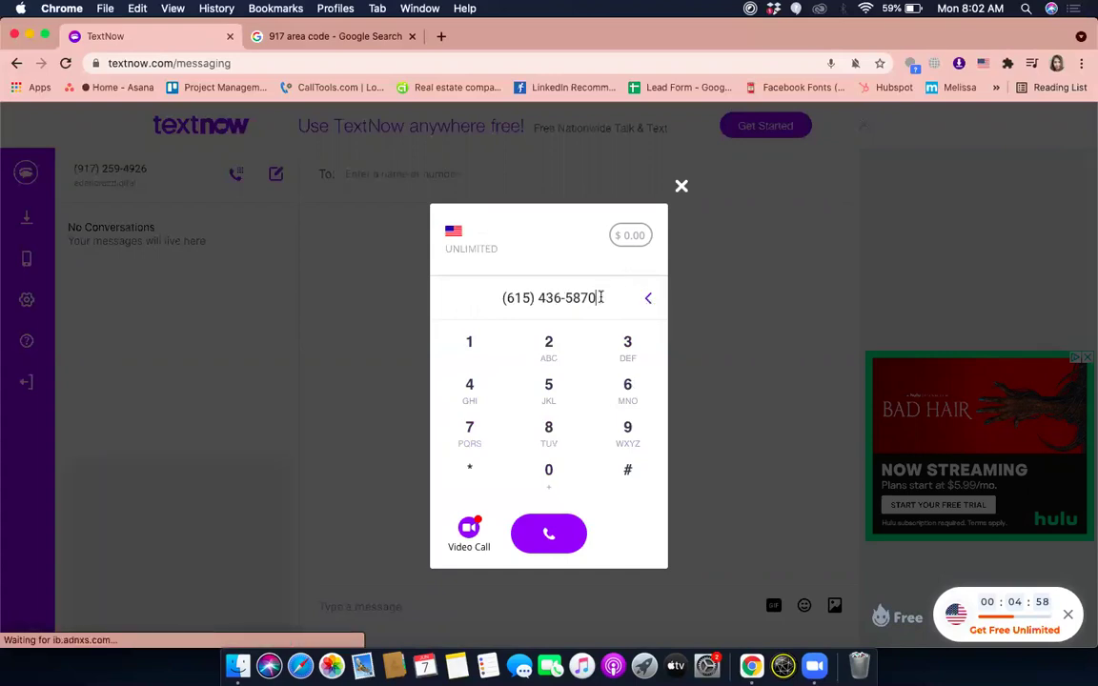
Call the dialed number, open the ongoing call, and end it after a few seconds.
{"action": "left_click", "coordinate": [549, 534]}
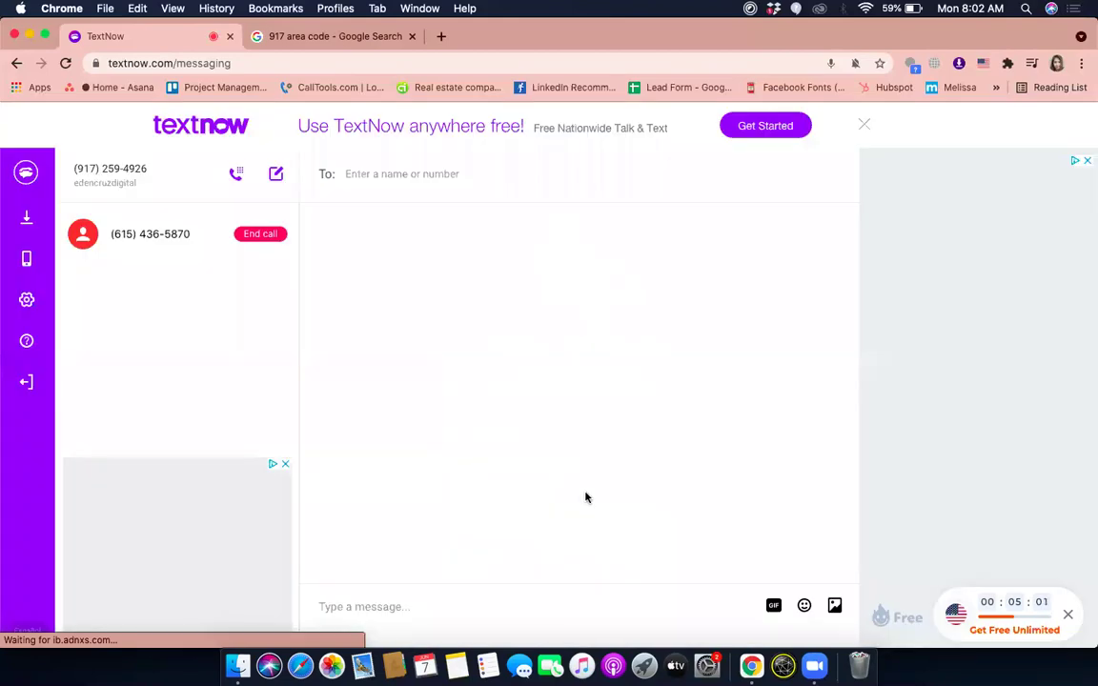
{"action": "left_click", "coordinate": [195, 236]}
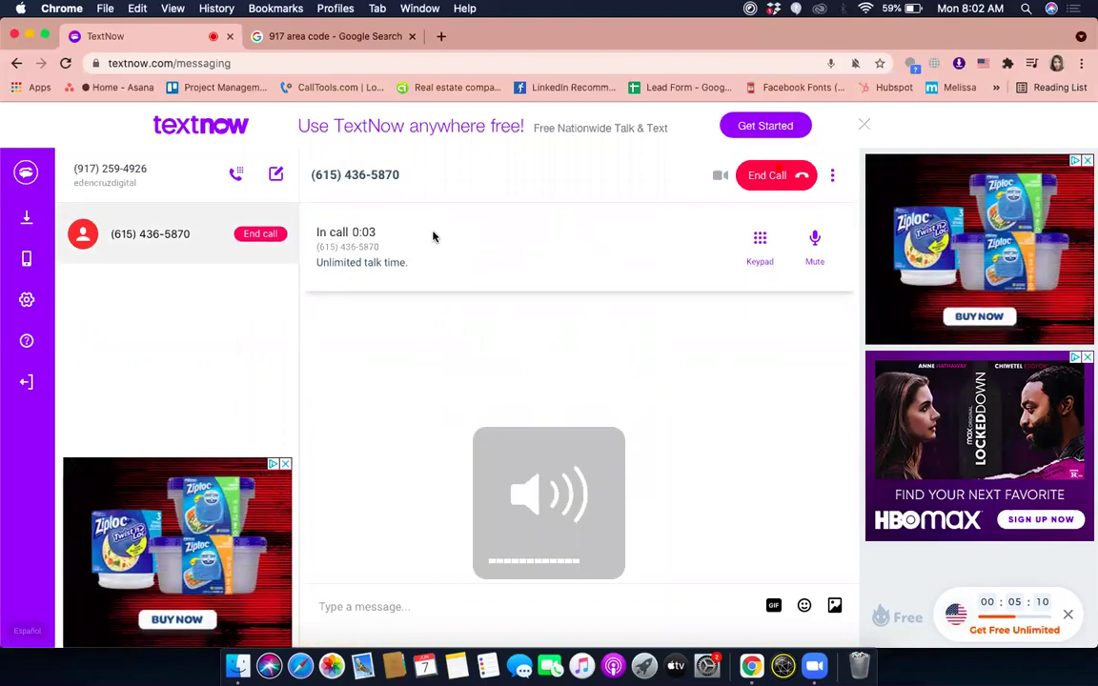
{"action": "left_click", "coordinate": [780, 178]}
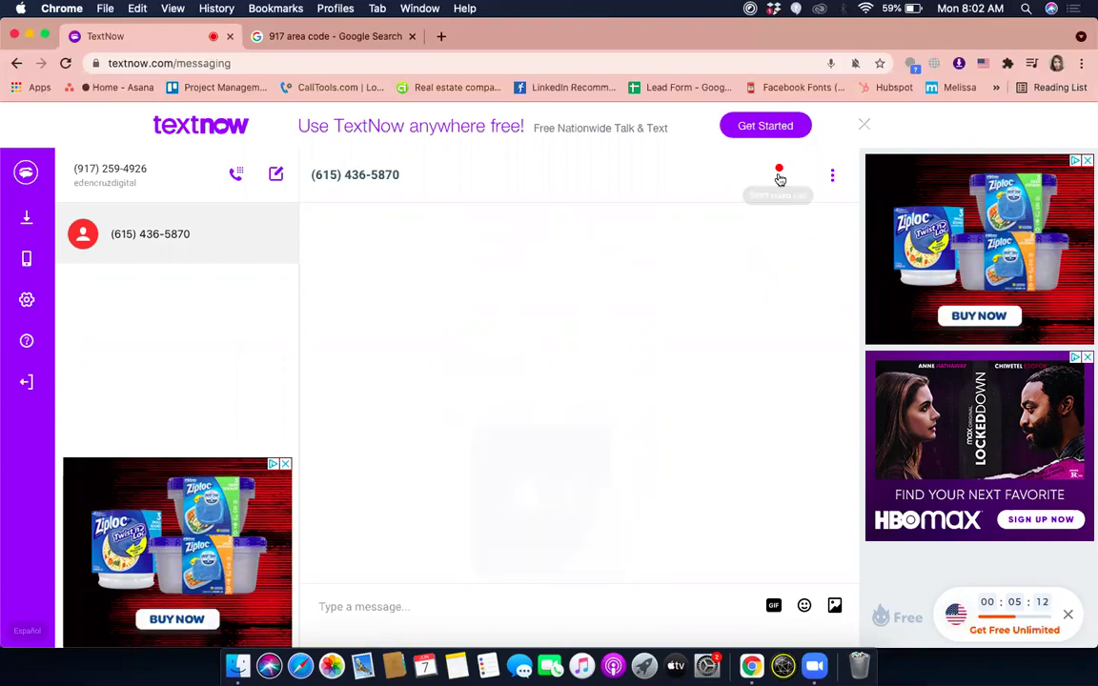